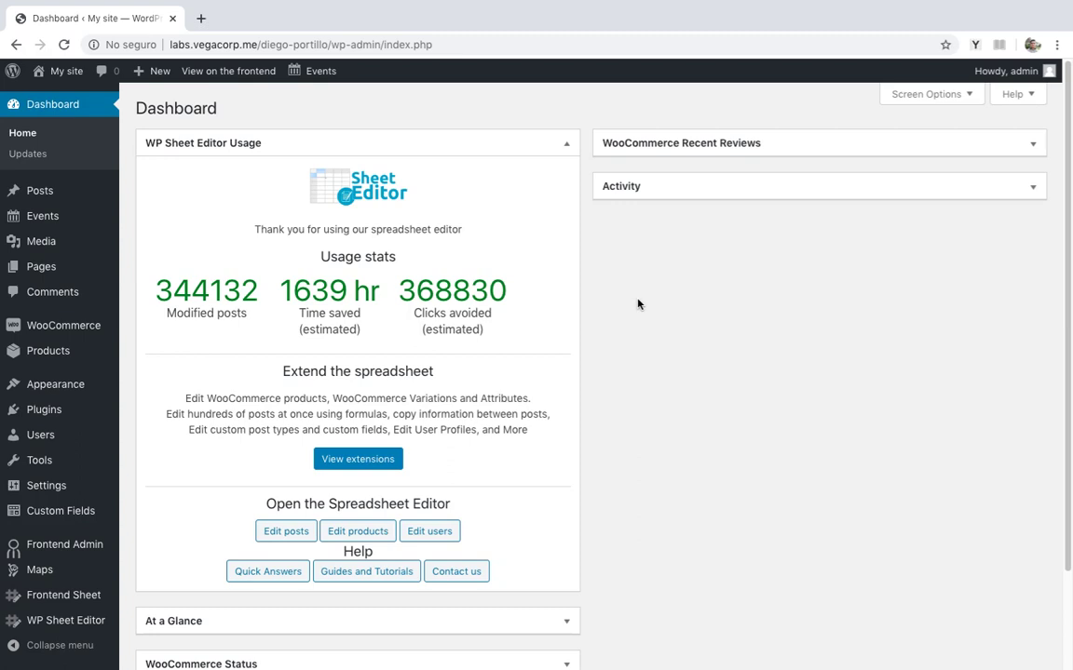
Step: Open the 18-row product spreadsheet via Edit products on the WP Sheet Editor Usage widget
{"action": "right_click", "coordinate": [637, 300]}
{"action": "left_click", "coordinate": [632, 296]}
{"action": "left_click", "coordinate": [369, 535]}
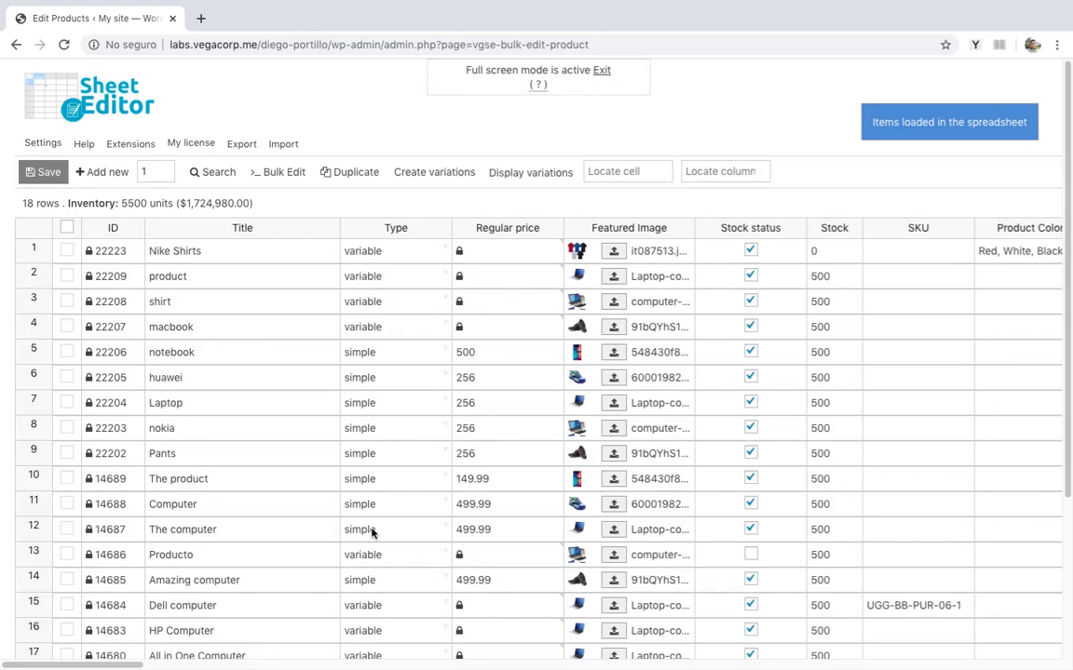
{"action": "scroll", "coordinate": [370, 531], "scroll_direction": "right", "scroll_amount": 10}
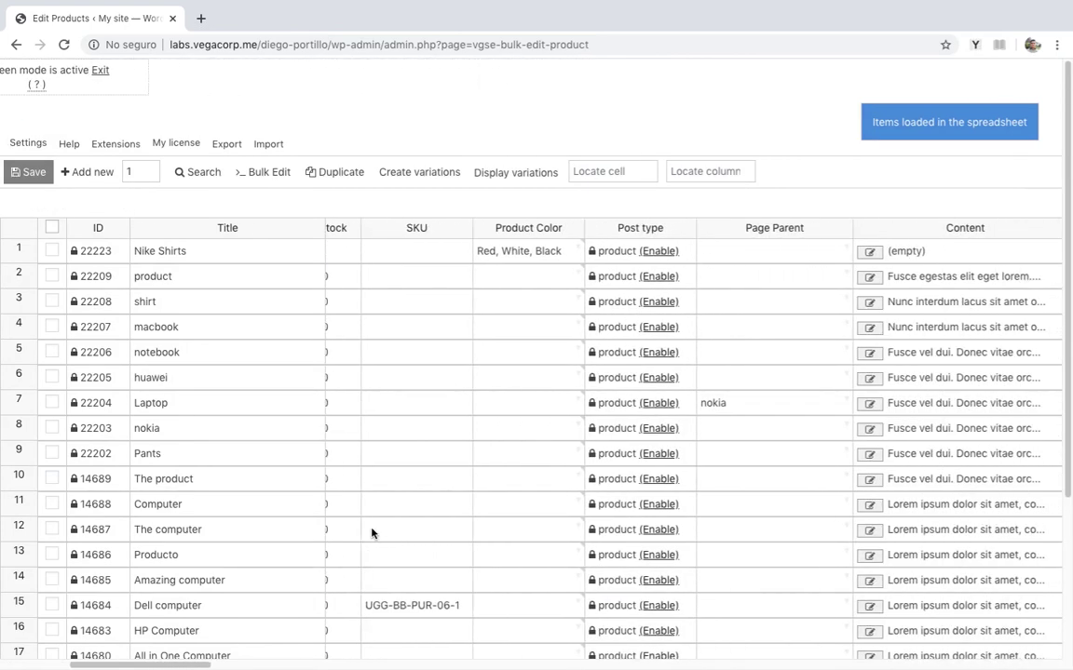
{"action": "scroll", "coordinate": [371, 530], "scroll_direction": "right", "scroll_amount": 10}
{"action": "scroll", "coordinate": [373, 533], "scroll_direction": "right", "scroll_amount": 10}
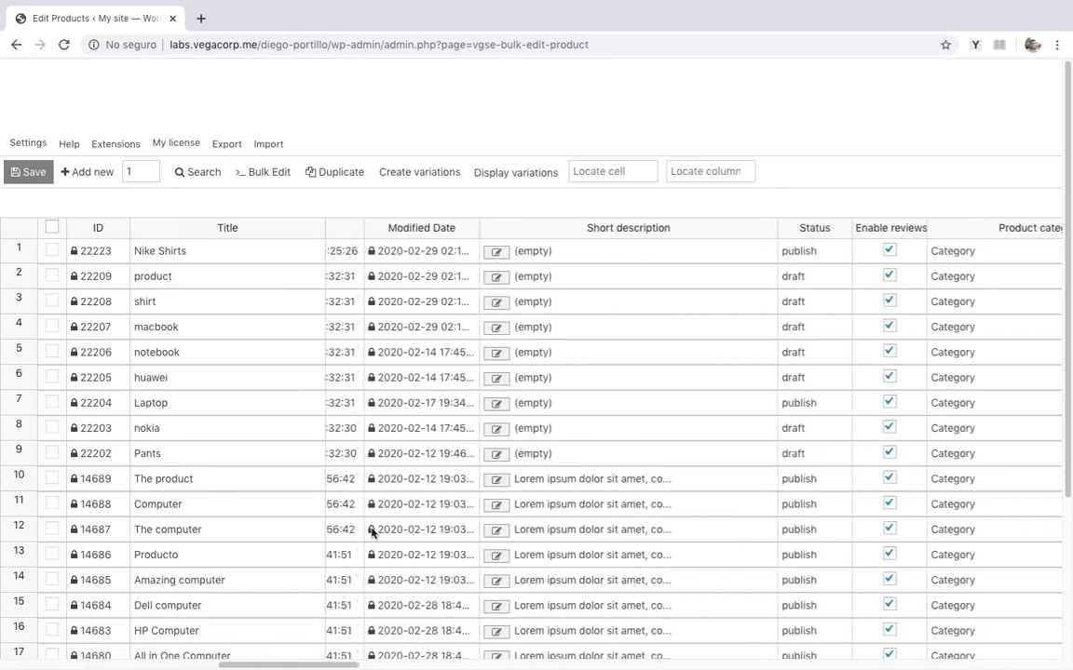
{"action": "scroll", "coordinate": [371, 533], "scroll_direction": "left", "scroll_amount": 10}
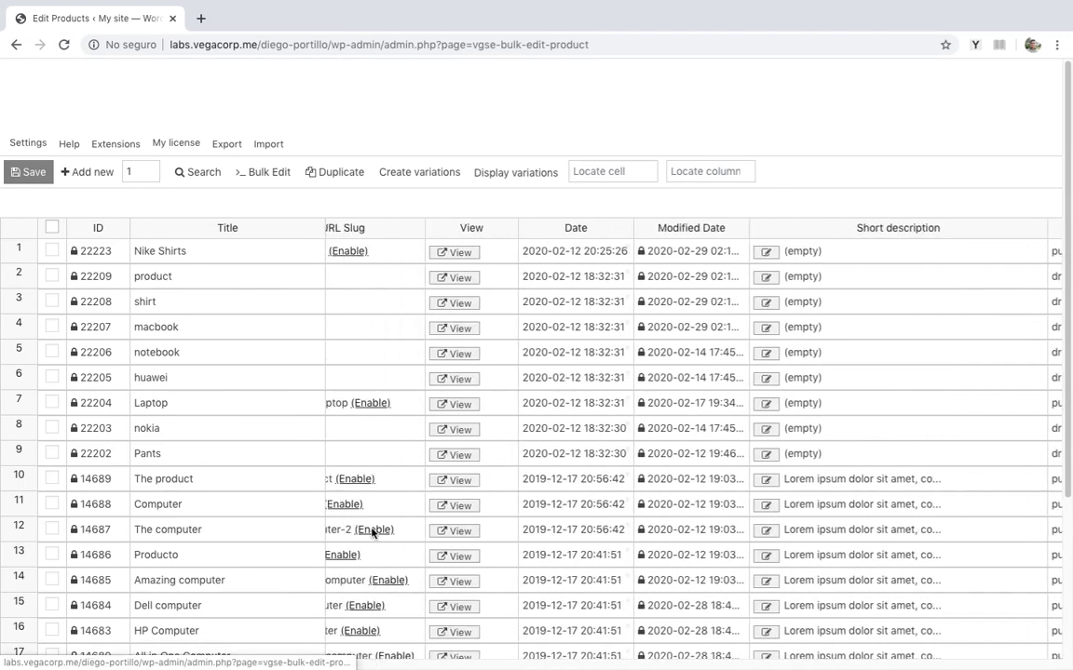
{"action": "scroll", "coordinate": [371, 533], "scroll_direction": "left", "scroll_amount": 10}
{"action": "scroll", "coordinate": [372, 532], "scroll_direction": "left", "scroll_amount": 10}
{"action": "scroll", "coordinate": [372, 533], "scroll_direction": "left", "scroll_amount": 5}
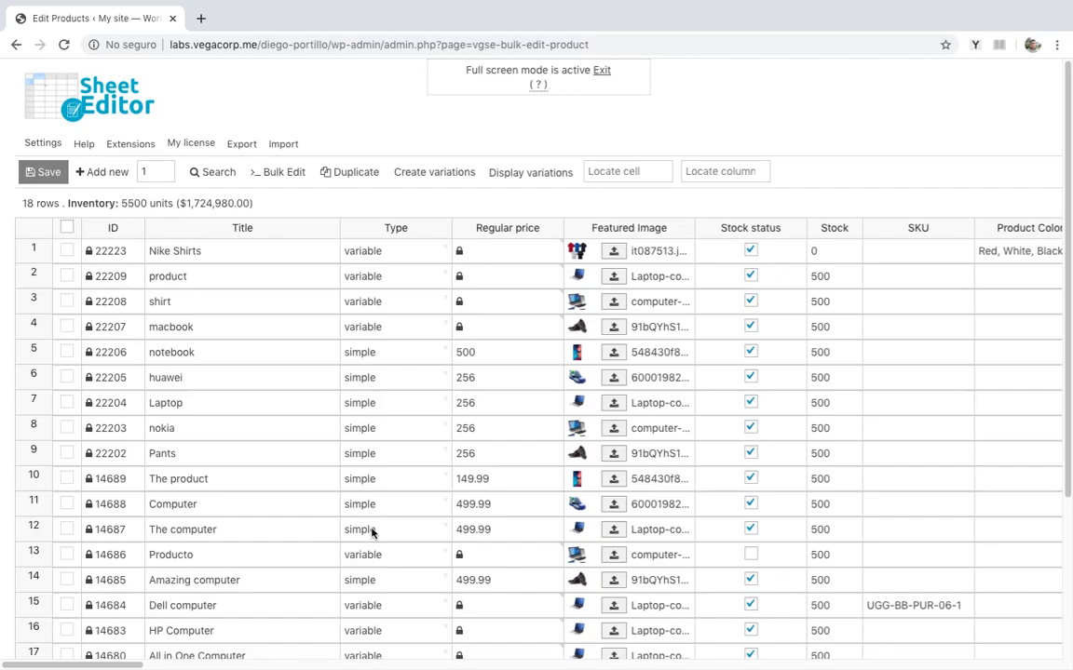
Step: Show variations and enter regular prices 10.99, 9.99, 15.99 and 150, filling them down
{"action": "left_click", "coordinate": [529, 176]}
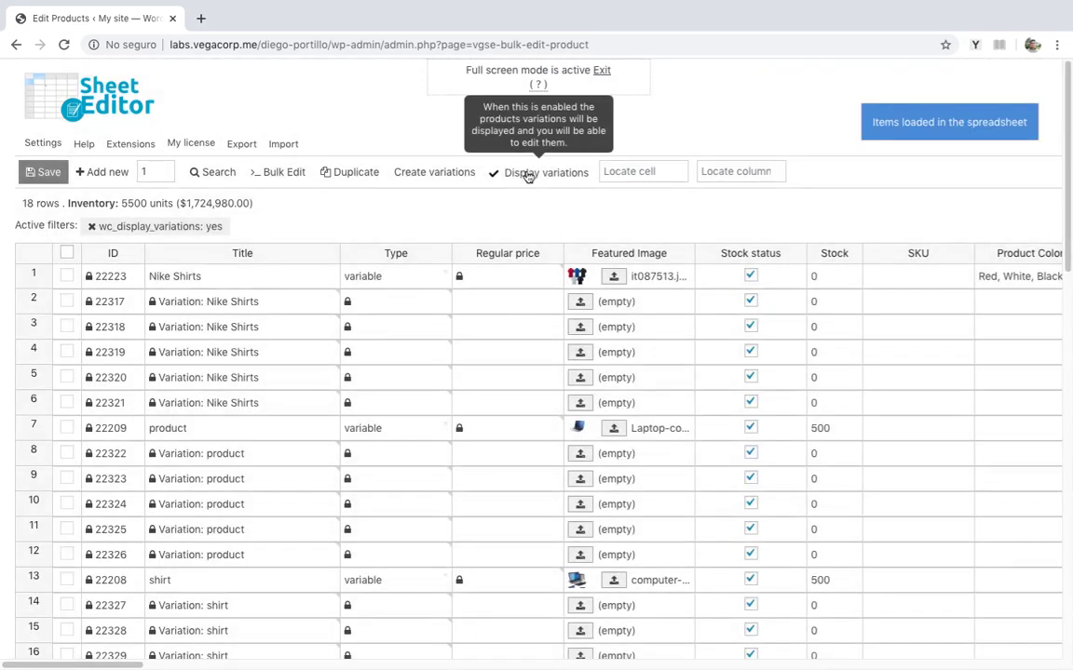
{"action": "left_click", "coordinate": [506, 304]}
{"action": "type", "text": "10.99"}
{"action": "key", "text": "Return"}
{"action": "type", "text": "9.99"}
{"action": "key", "text": "Return"}
{"action": "type", "text": "15.99"}
{"action": "key", "text": "Return"}
{"action": "left_click_drag", "start_coordinate": [545, 354], "coordinate": [545, 407]}
{"action": "left_click", "coordinate": [525, 457]}
{"action": "type", "text": "150"}
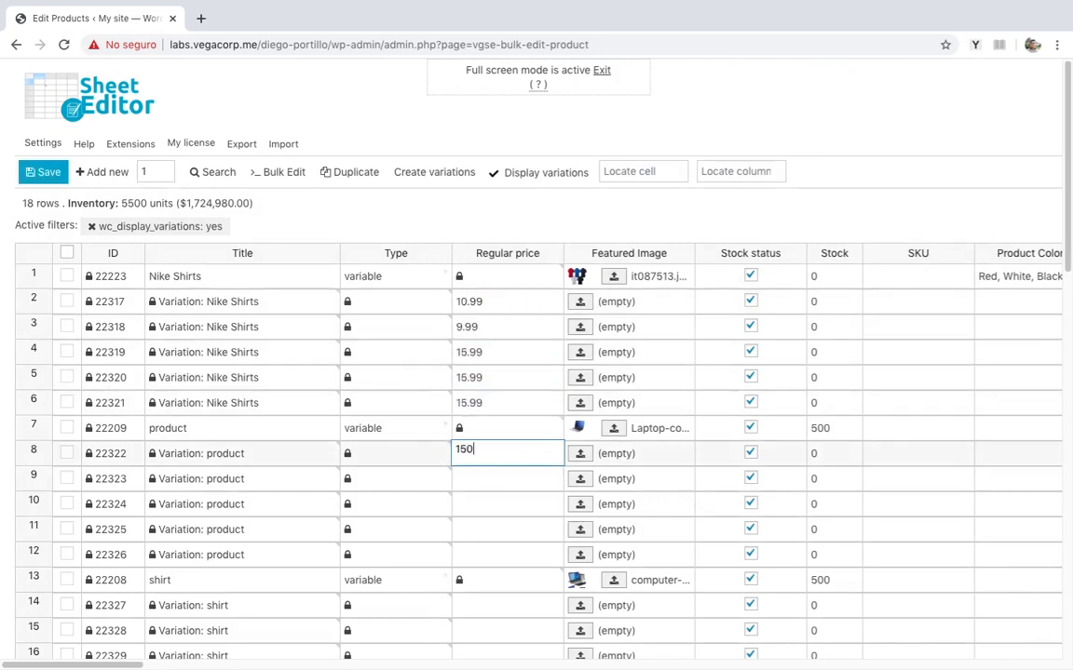
{"action": "left_click_drag", "start_coordinate": [564, 465], "coordinate": [558, 555]}
Step: Assign the red, black and white shirt featured images to the shirt variations
{"action": "left_click", "coordinate": [583, 304]}
{"action": "left_click", "coordinate": [982, 614]}
{"action": "left_click", "coordinate": [614, 326]}
{"action": "left_click", "coordinate": [746, 458]}
{"action": "left_click", "coordinate": [983, 614]}
{"action": "left_click", "coordinate": [613, 352]}
{"action": "left_click", "coordinate": [642, 459]}
{"action": "left_click", "coordinate": [982, 614]}
Step: Copy the Nike Shirts image to the remaining shirt variations and fill the laptop image down
{"action": "left_click", "coordinate": [666, 278]}
{"action": "key", "text": "ctrl+c"}
{"action": "left_click_drag", "start_coordinate": [652, 377], "coordinate": [652, 402]}
{"action": "key", "text": "ctrl+v"}
{"action": "left_click", "coordinate": [672, 430]}
{"action": "left_click_drag", "start_coordinate": [694, 439], "coordinate": [681, 560]}
Step: Enter stock 500 and SKUs SKU through SKU4, then save all edits
{"action": "left_click", "coordinate": [819, 277]}
{"action": "type", "text": "500"}
{"action": "left_click", "coordinate": [896, 302]}
{"action": "type", "text": "SKU"}
{"action": "key", "text": "Return"}
{"action": "type", "text": "SKU1"}
{"action": "key", "text": "Return"}
{"action": "type", "text": "SKU2"}
{"action": "key", "text": "Return"}
{"action": "type", "text": "SKU3"}
{"action": "key", "text": "Return"}
{"action": "type", "text": "SKU4"}
{"action": "key", "text": "Return"}
{"action": "left_click", "coordinate": [43, 172]}
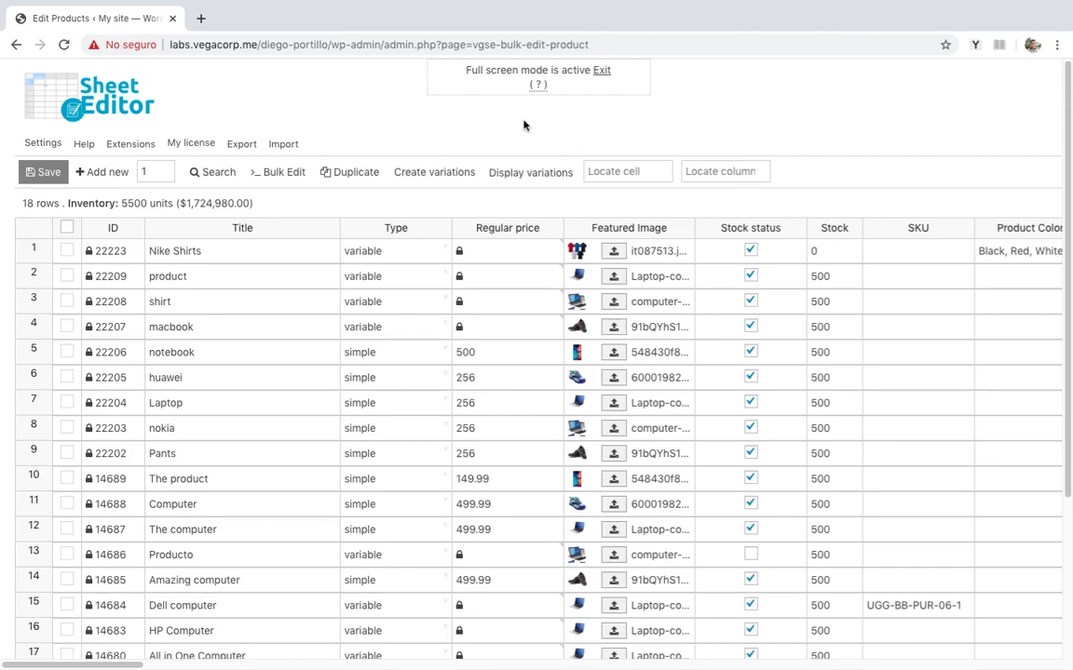
Step: Run a search with 'Search on variations?' enabled to list the variations
{"action": "left_click", "coordinate": [202, 173]}
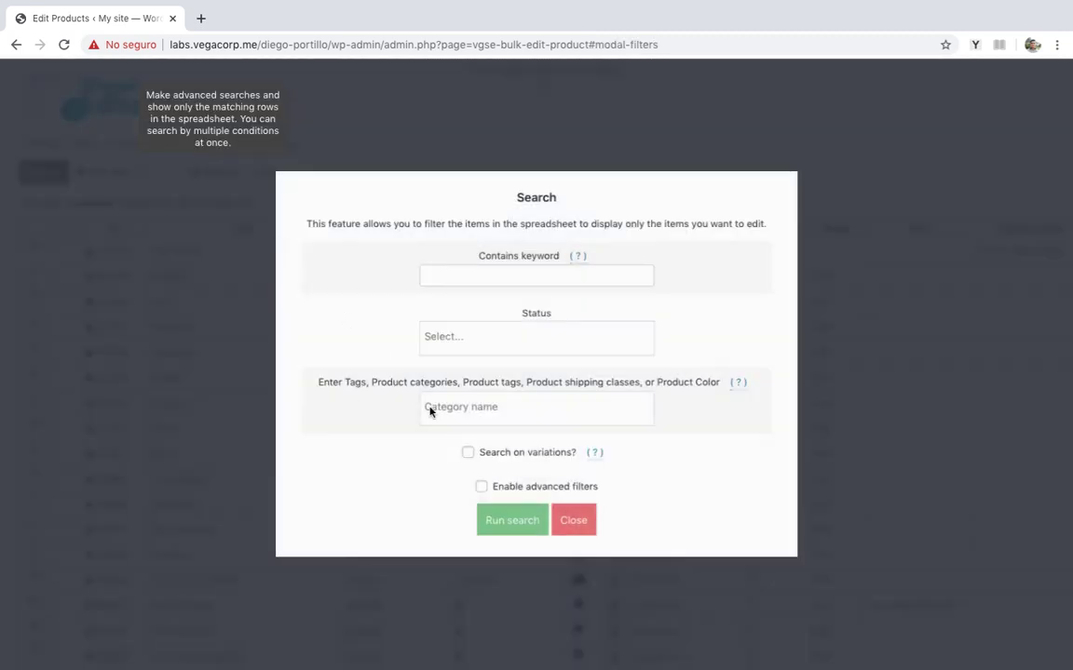
{"action": "left_click", "coordinate": [468, 453]}
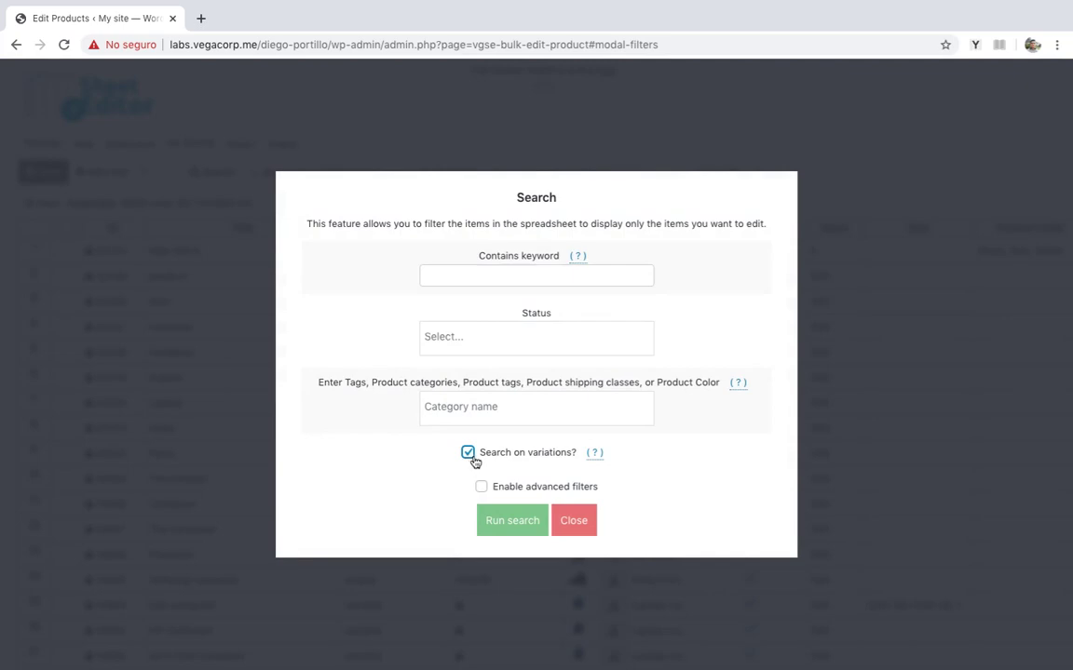
{"action": "left_click", "coordinate": [525, 529]}
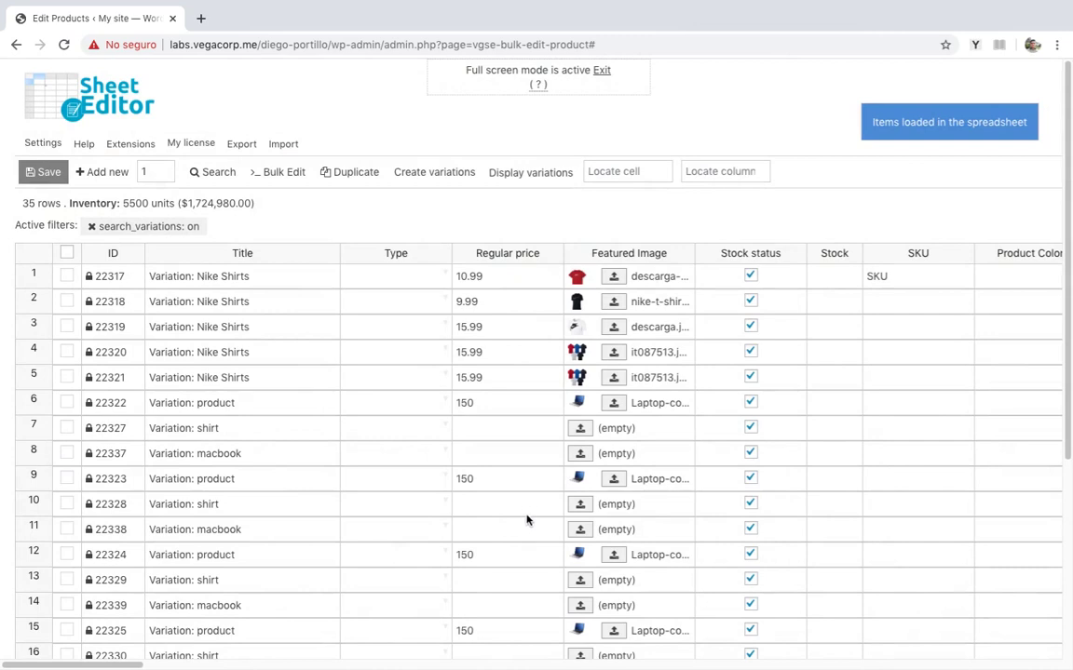
Step: Tick the Nike Shirts, shirt, product and macbook variation rows for editing
{"action": "left_click", "coordinate": [66, 275]}
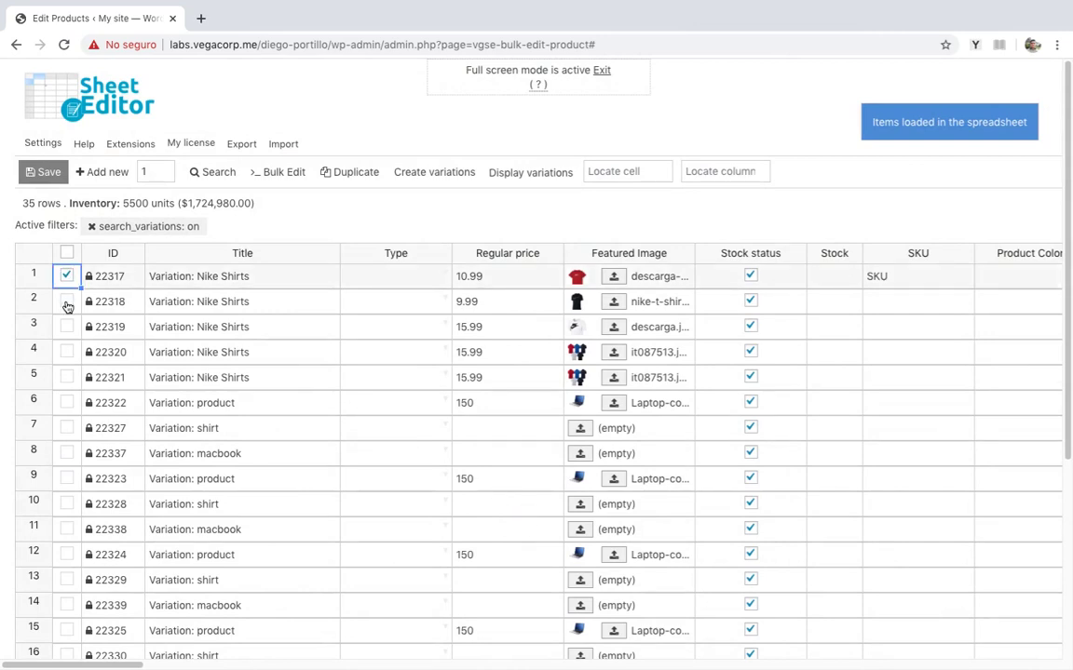
{"action": "left_click", "coordinate": [67, 300]}
{"action": "left_click", "coordinate": [66, 377]}
{"action": "left_click", "coordinate": [66, 453]}
{"action": "scroll", "coordinate": [62, 449], "scroll_direction": "down", "scroll_amount": 1}
{"action": "left_click", "coordinate": [66, 529]}
{"action": "left_click", "coordinate": [66, 525]}
{"action": "left_click", "coordinate": [66, 551]}
{"action": "left_click", "coordinate": [66, 576]}
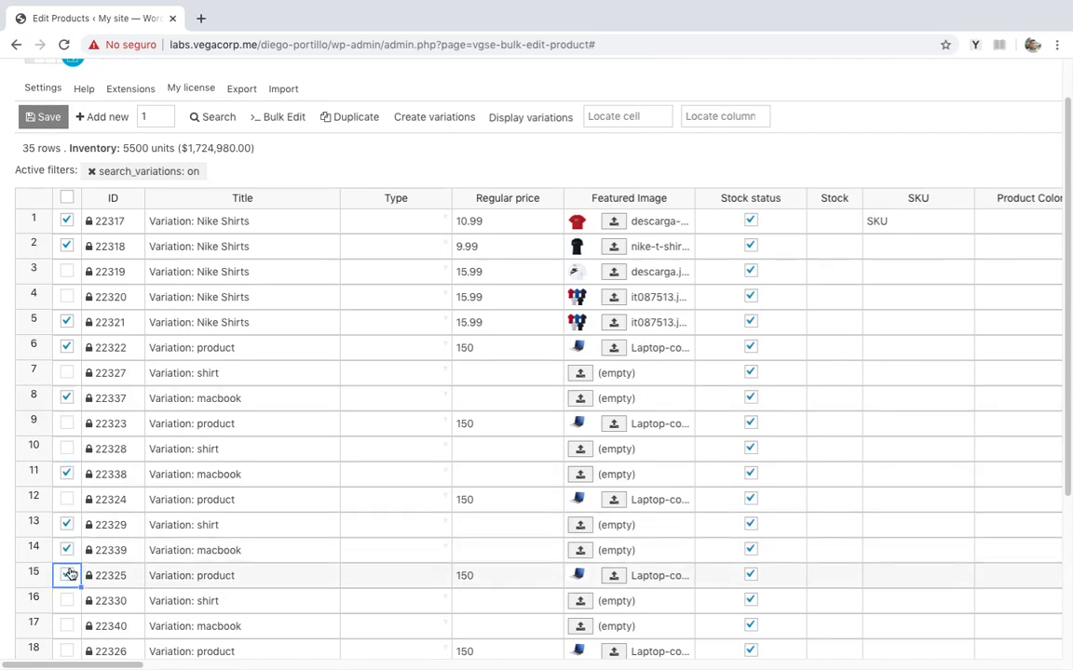
{"action": "scroll", "coordinate": [72, 571], "scroll_direction": "down", "scroll_amount": 1}
{"action": "left_click", "coordinate": [67, 572]}
{"action": "scroll", "coordinate": [288, 503], "scroll_direction": "up", "scroll_amount": 2}
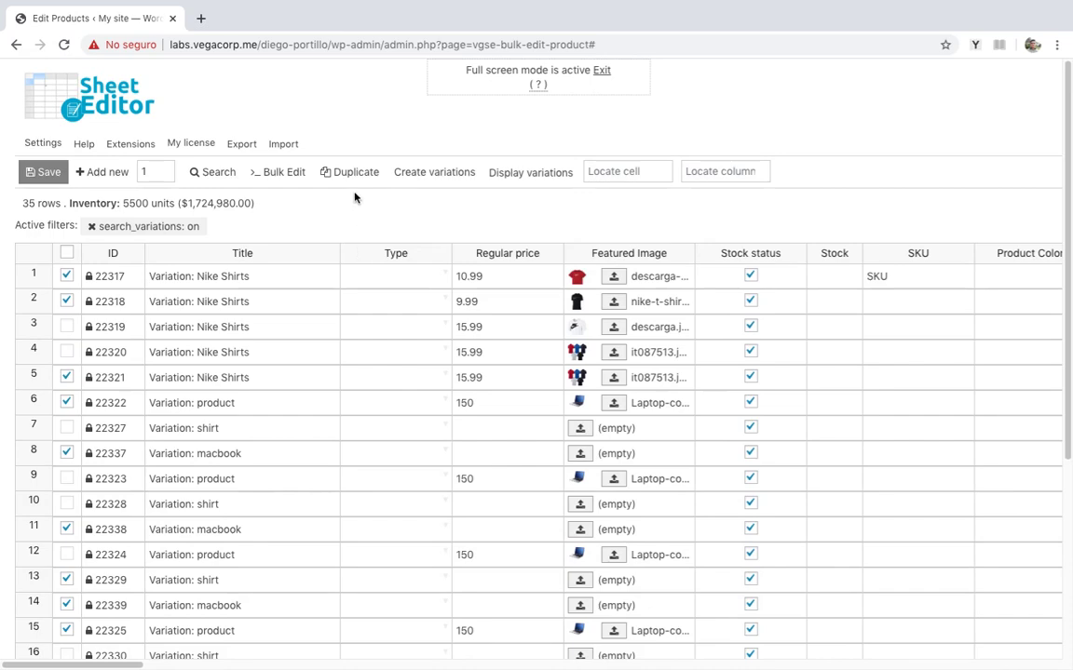
Step: Bulk edit Regular price with Increase by percentage 15 and execute it
{"action": "left_click", "coordinate": [277, 173]}
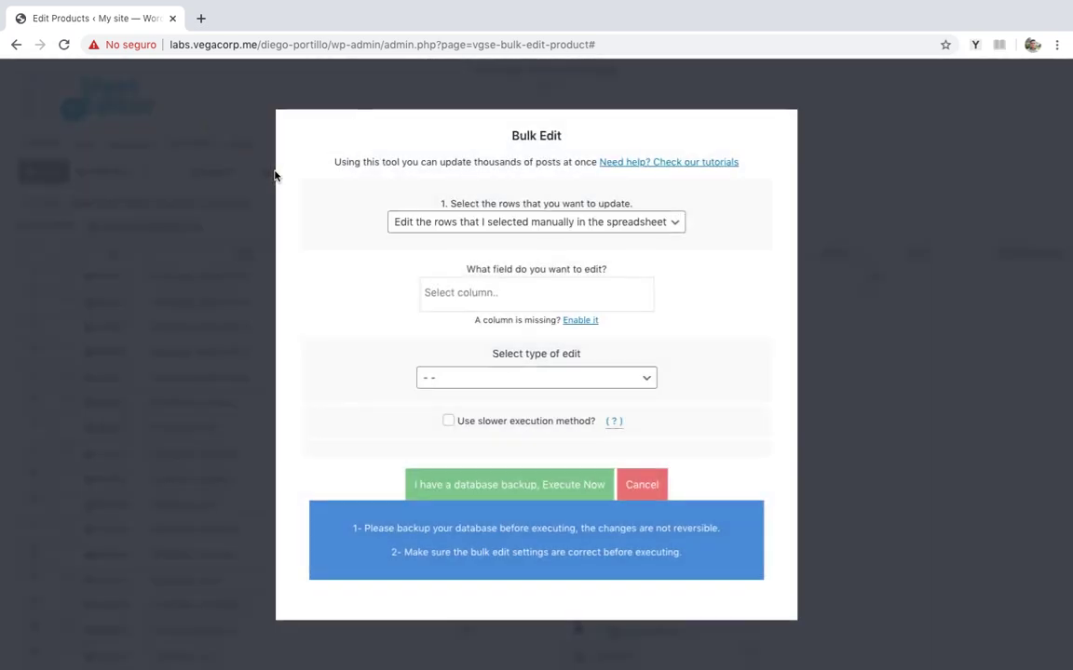
{"action": "left_click", "coordinate": [509, 291]}
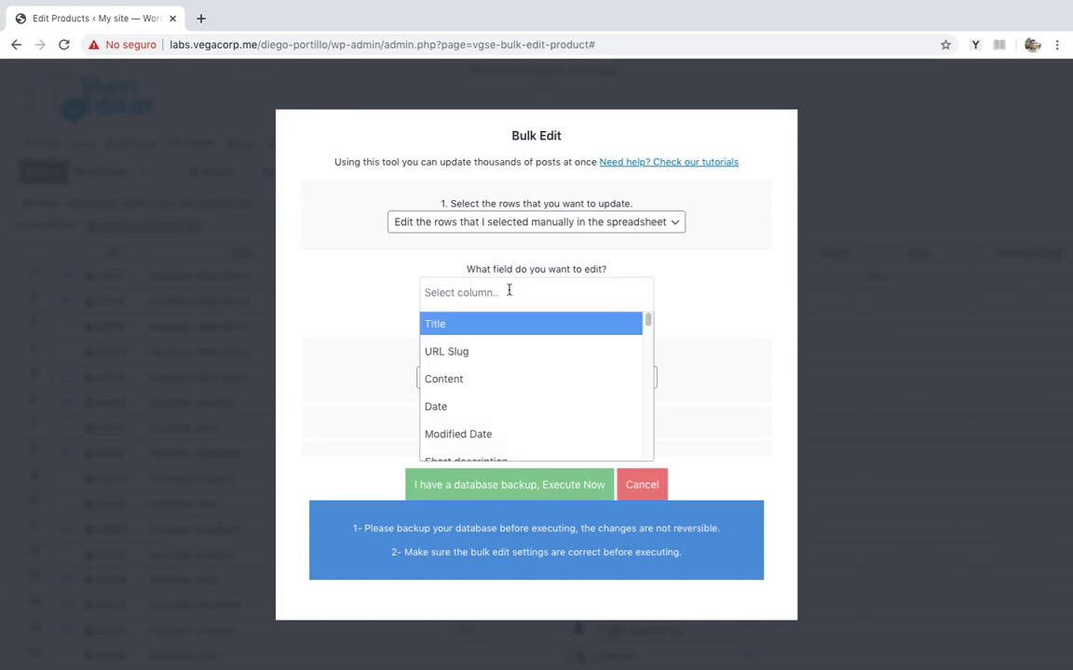
{"action": "type", "text": "regu"}
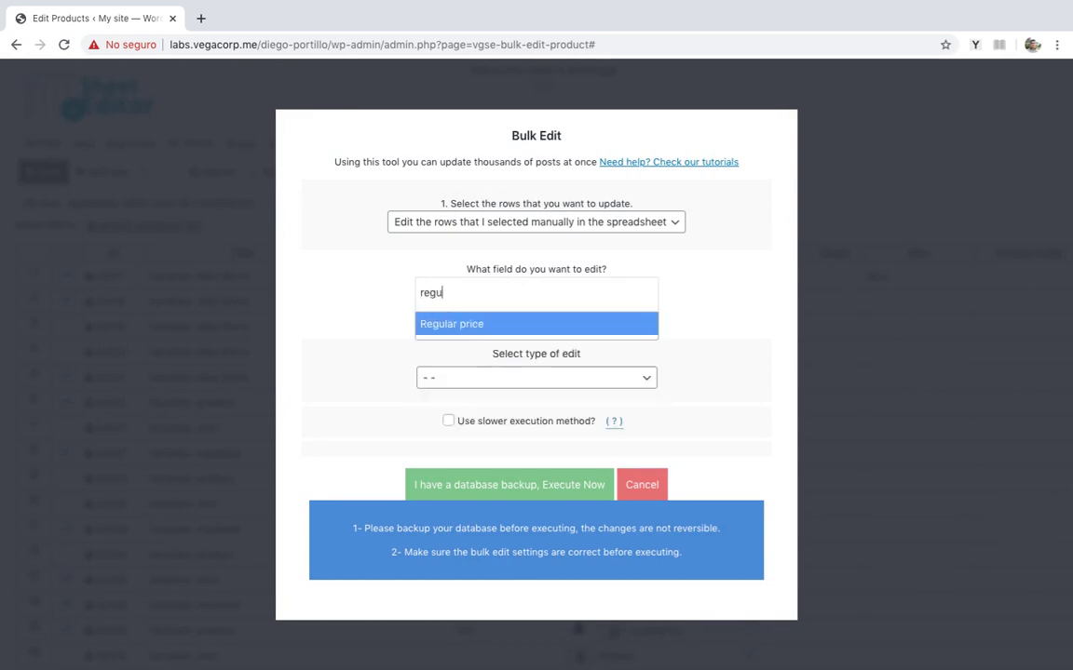
{"action": "left_click", "coordinate": [522, 323]}
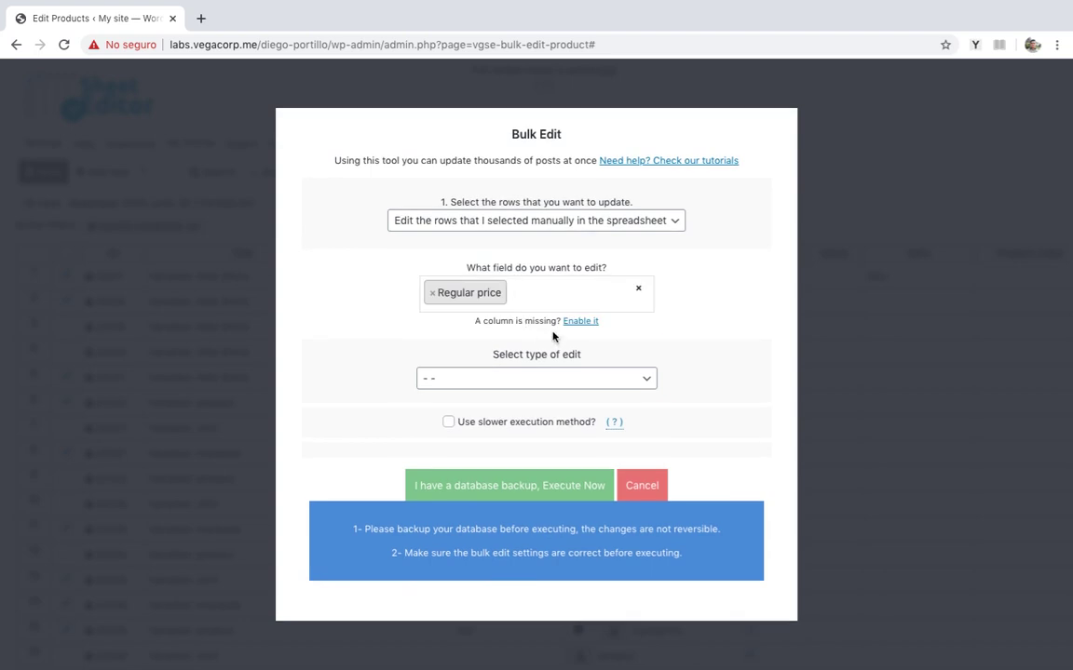
{"action": "left_click", "coordinate": [528, 378]}
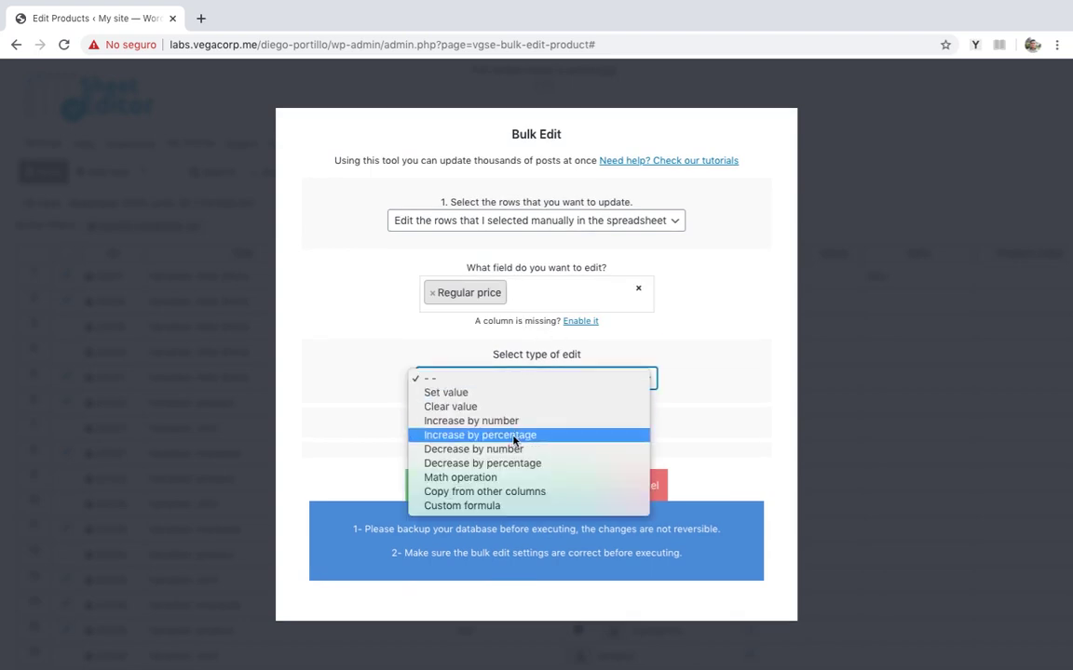
{"action": "left_click", "coordinate": [479, 434]}
{"action": "left_click", "coordinate": [514, 413]}
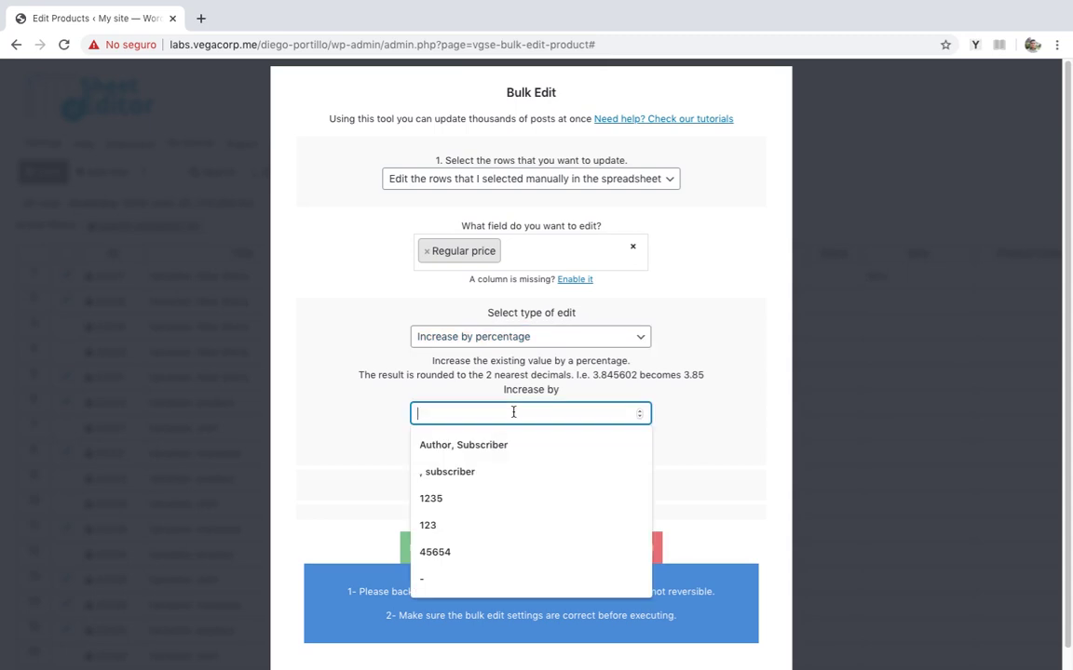
{"action": "type", "text": "15"}
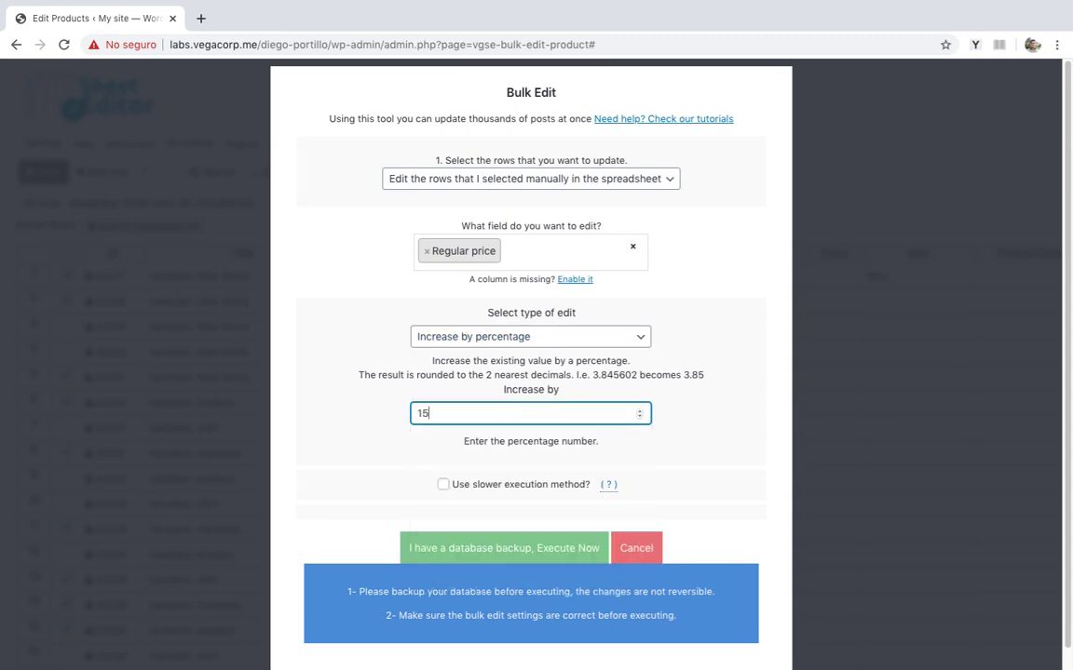
{"action": "left_click", "coordinate": [494, 550]}
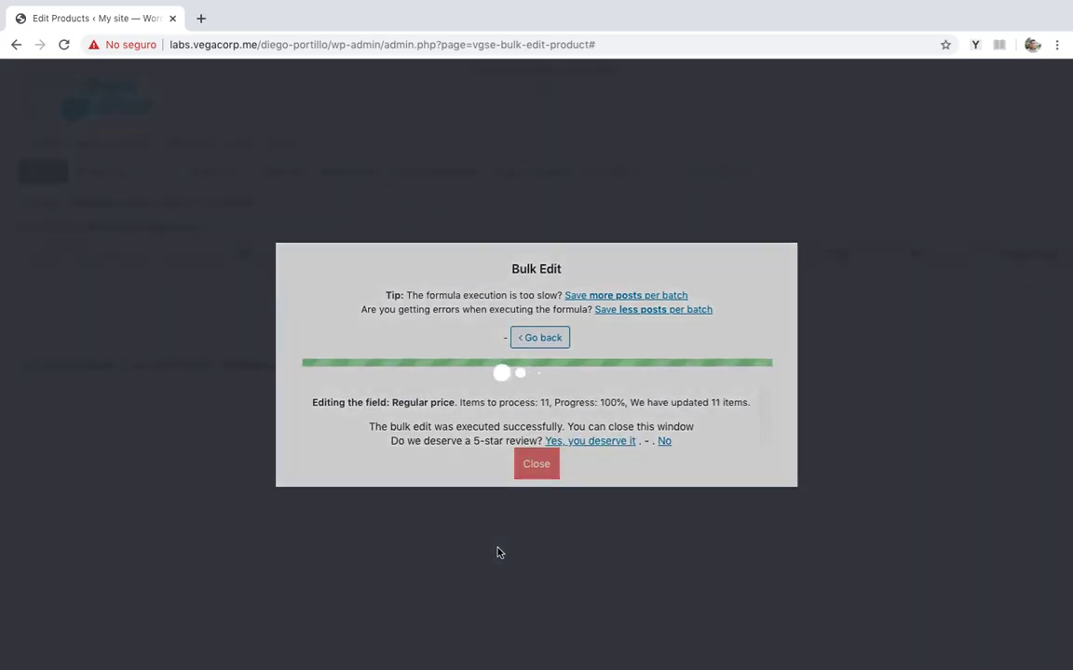
{"action": "left_click", "coordinate": [540, 465]}
Step: Step down through the sheet to check the updated prices
{"action": "key", "text": "Down"}
{"action": "key", "text": "Down"}
{"action": "key", "text": "Down"}
{"action": "key", "text": "Down"}
{"action": "key", "text": "Down"}
{"action": "key", "text": "Down"}
{"action": "scroll", "coordinate": [510, 410], "scroll_direction": "down", "scroll_amount": 1}
{"action": "key", "text": "Down"}
{"action": "key", "text": "Down"}
{"action": "key", "text": "Down"}
{"action": "key", "text": "Down"}
{"action": "key", "text": "Down"}
{"action": "key", "text": "Down"}
{"action": "key", "text": "Down"}
{"action": "key", "text": "Down"}
{"action": "key", "text": "Down"}
{"action": "key", "text": "Down"}
{"action": "key", "text": "Down"}
{"action": "key", "text": "Down"}
{"action": "scroll", "coordinate": [500, 570], "scroll_direction": "down", "scroll_amount": 3}
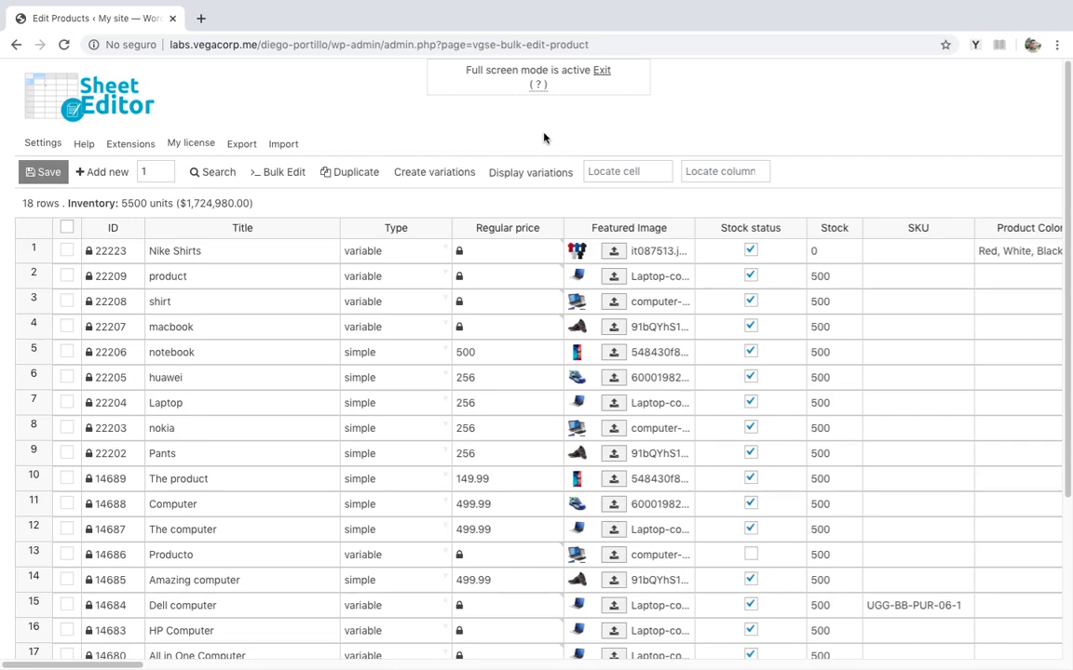
Step: In Bulk Edit, search variations for rows matching the keyword 'computer'
{"action": "left_click", "coordinate": [266, 173]}
{"action": "left_click", "coordinate": [468, 220]}
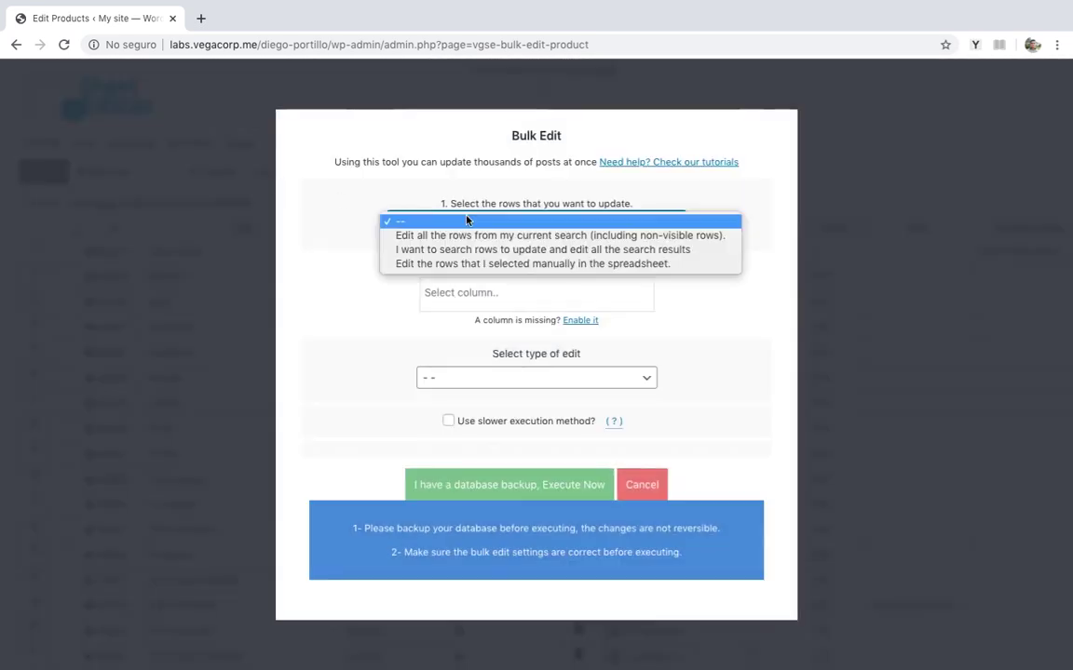
{"action": "left_click", "coordinate": [466, 248]}
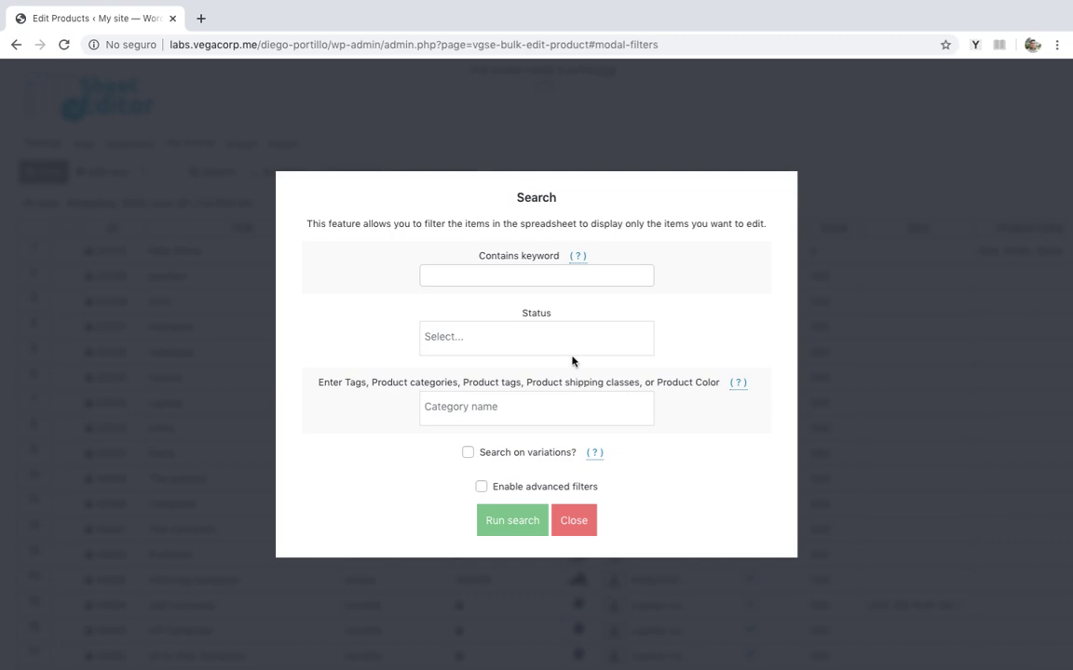
{"action": "left_click", "coordinate": [467, 452]}
{"action": "mouse_move", "coordinate": [594, 451]}
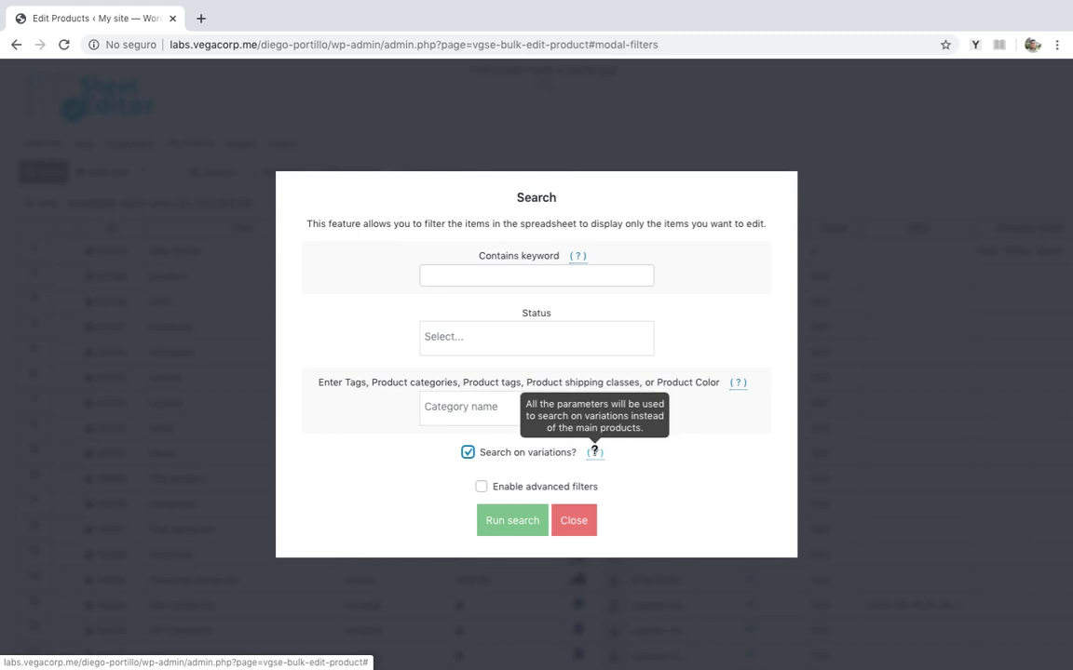
{"action": "left_click", "coordinate": [575, 276]}
{"action": "type", "text": "computer"}
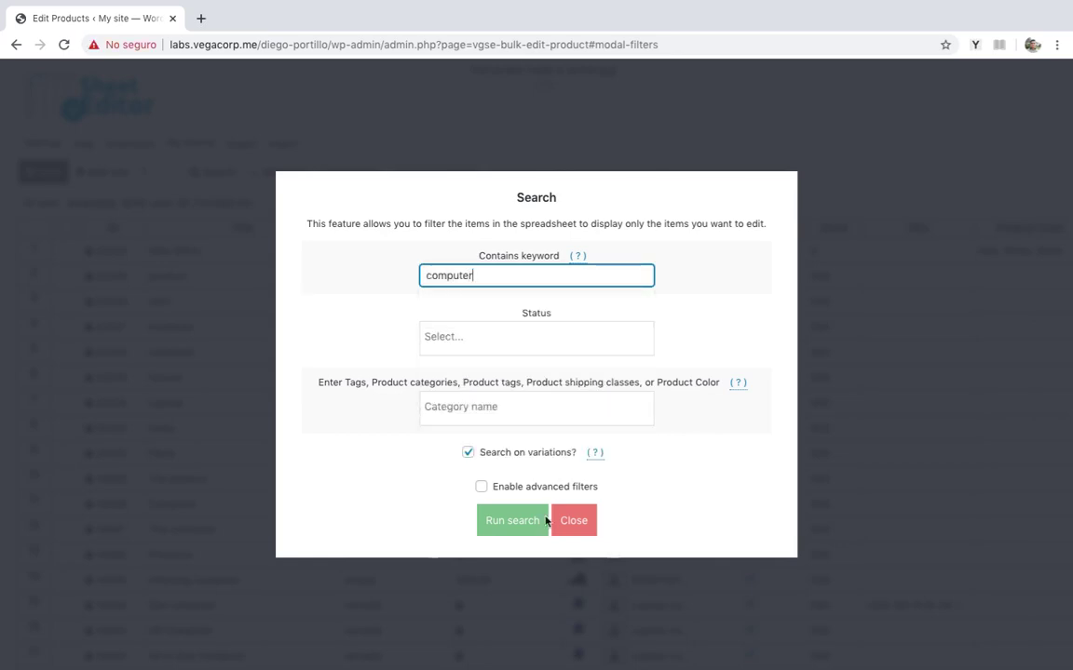
{"action": "left_click", "coordinate": [518, 525]}
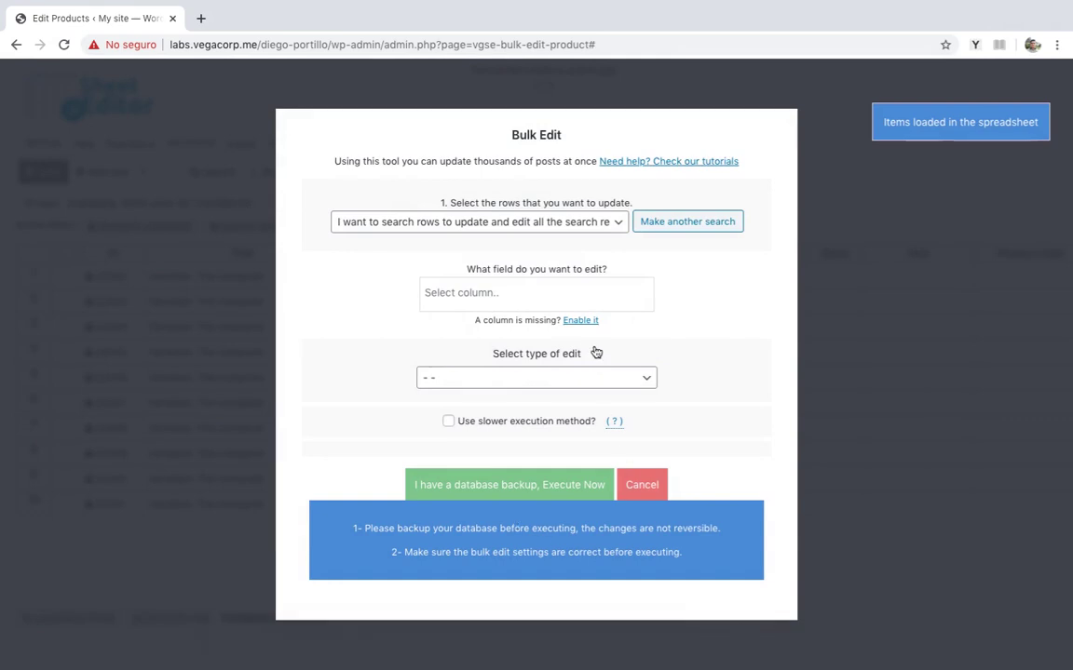
Step: Bulk-set one Stock status value on the 10 computer variations and check the first row
{"action": "left_click", "coordinate": [533, 292]}
{"action": "type", "text": "stock s"}
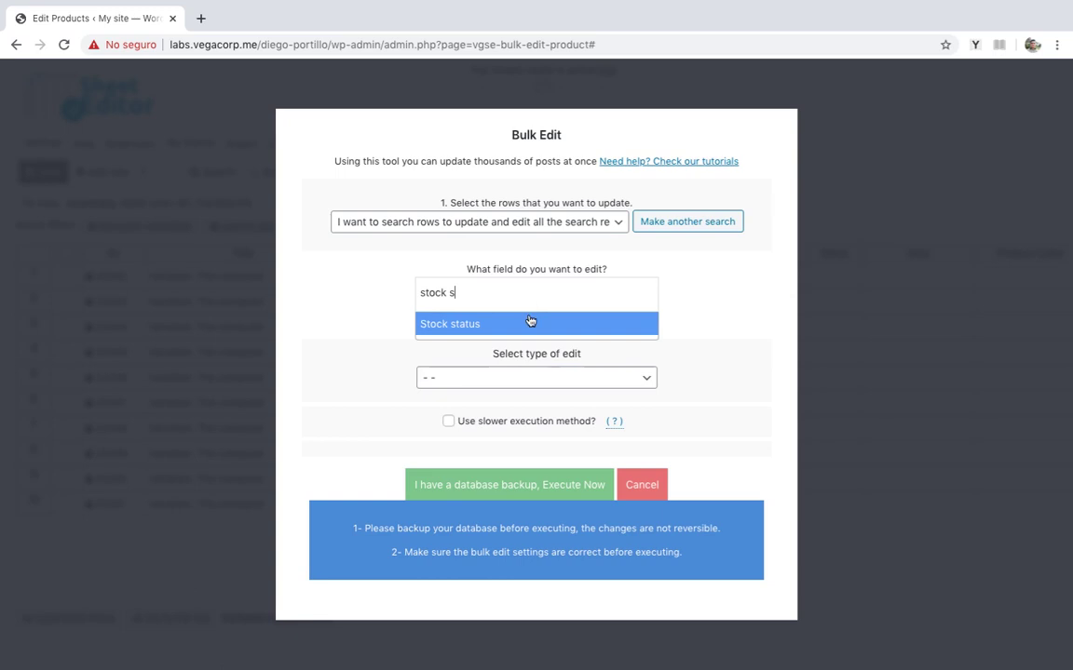
{"action": "left_click", "coordinate": [529, 321]}
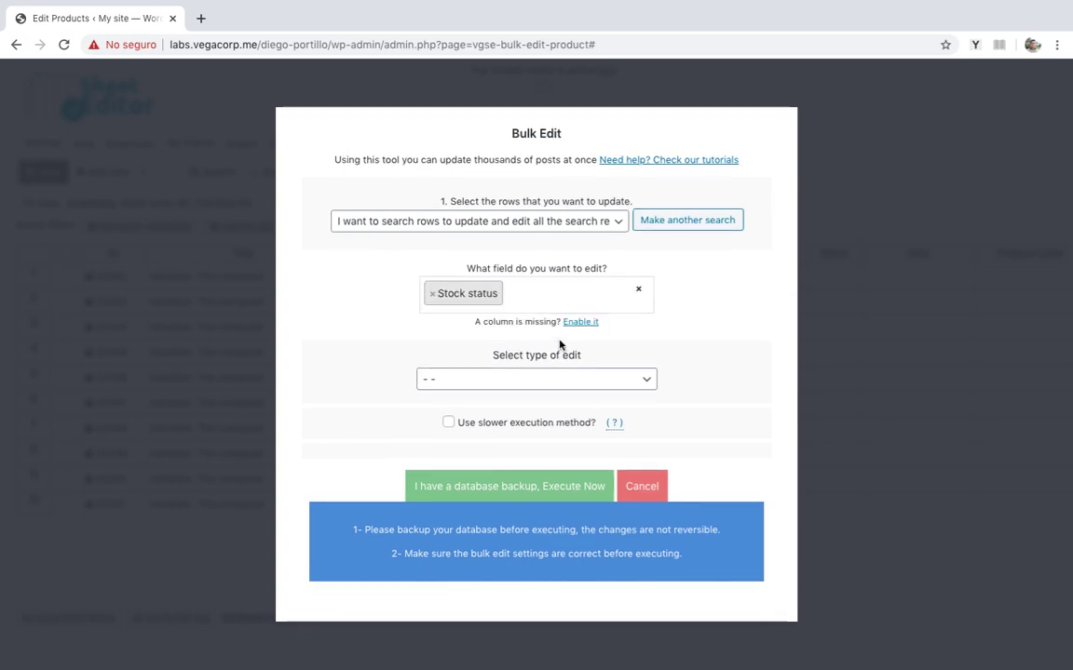
{"action": "left_click", "coordinate": [543, 377]}
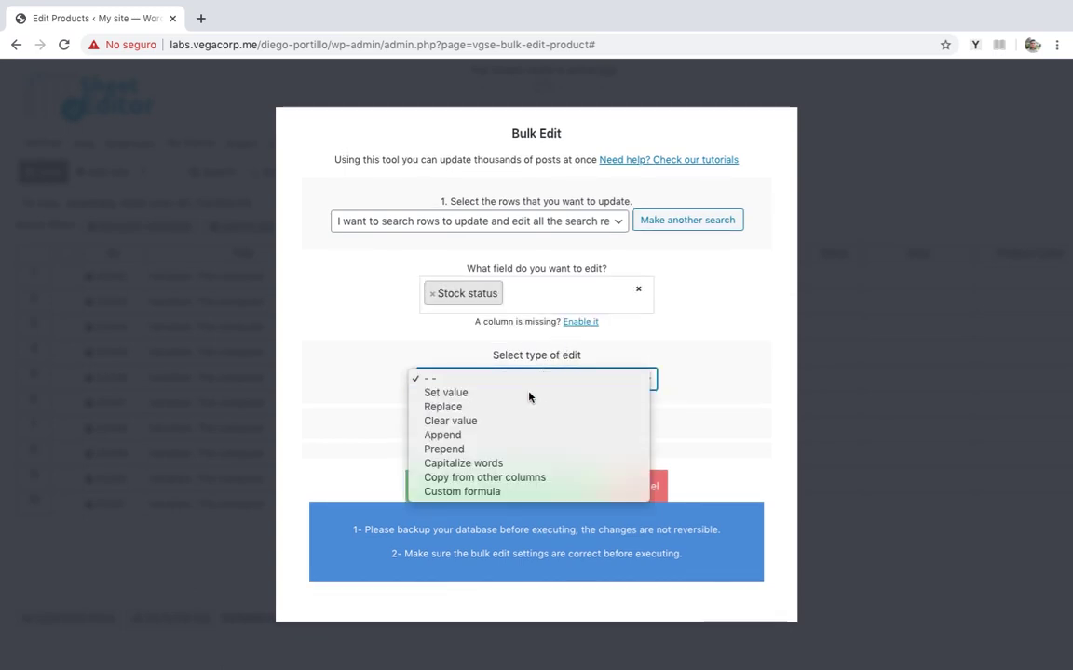
{"action": "left_click", "coordinate": [529, 395]}
{"action": "left_click", "coordinate": [537, 405]}
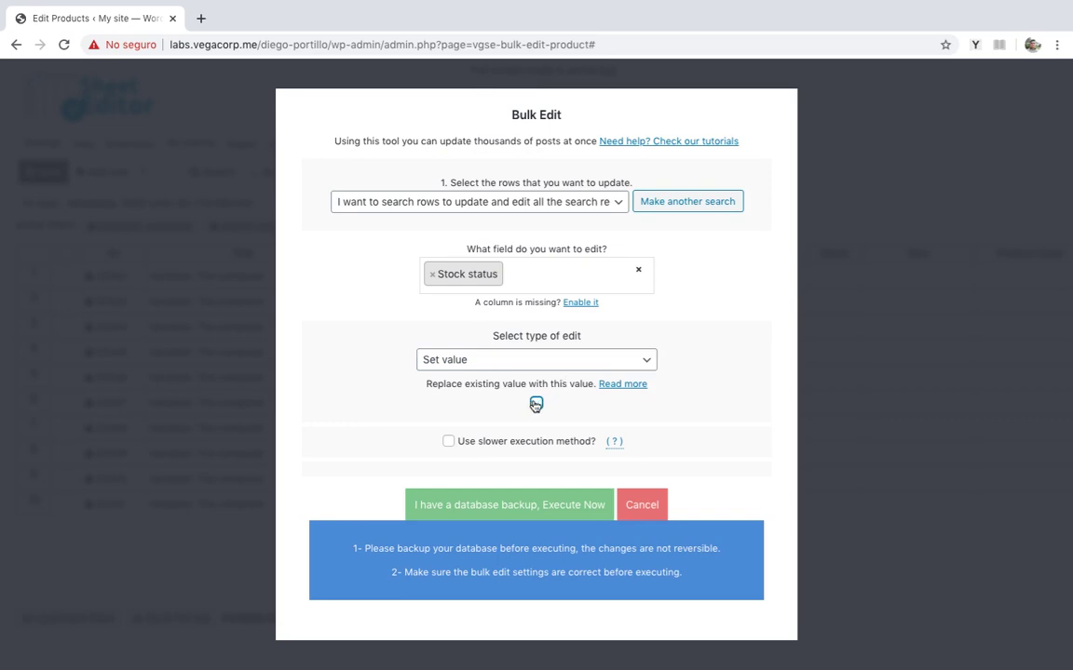
{"action": "left_click", "coordinate": [544, 509]}
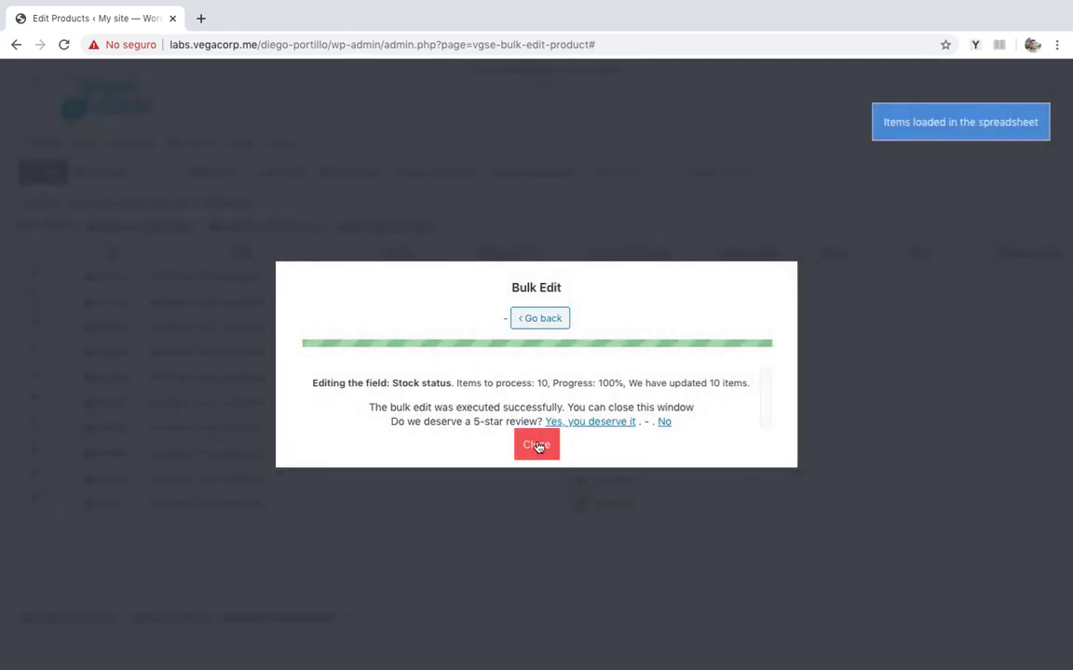
{"action": "left_click", "coordinate": [540, 445]}
{"action": "left_click", "coordinate": [766, 280]}
Step: Select the Stock status column, then cancel the Export to CSV dialog
{"action": "left_click", "coordinate": [788, 507], "text": "shift"}
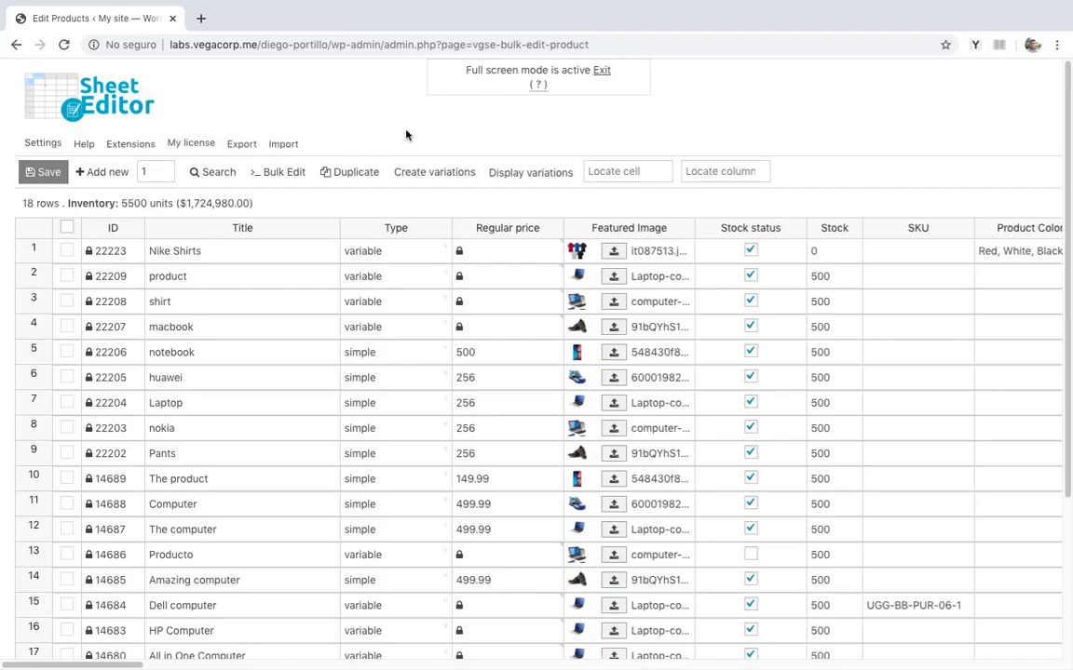
{"action": "left_click", "coordinate": [237, 146]}
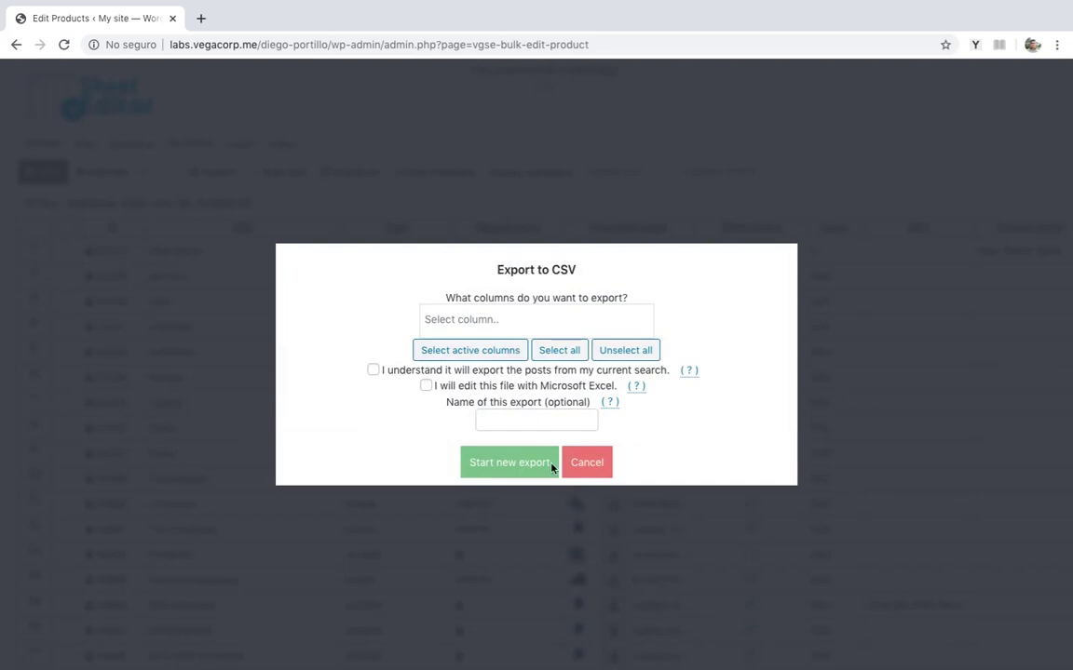
{"action": "left_click", "coordinate": [587, 462]}
Step: Run a search with 'Search on variations?' ticked to list all variations
{"action": "left_click", "coordinate": [224, 173]}
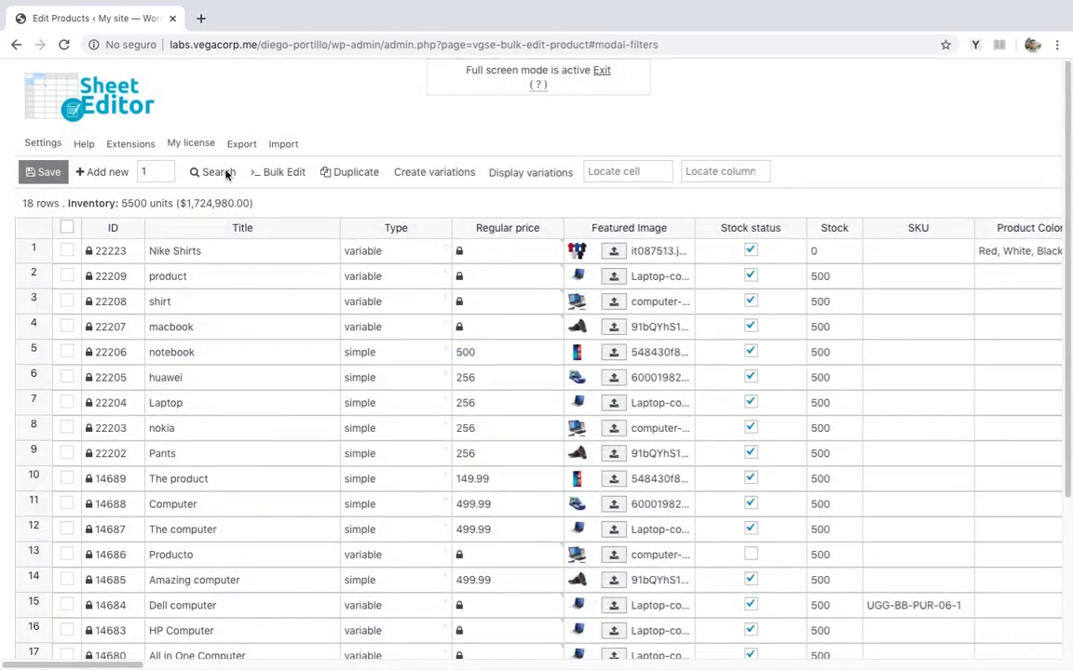
{"action": "left_click", "coordinate": [500, 454]}
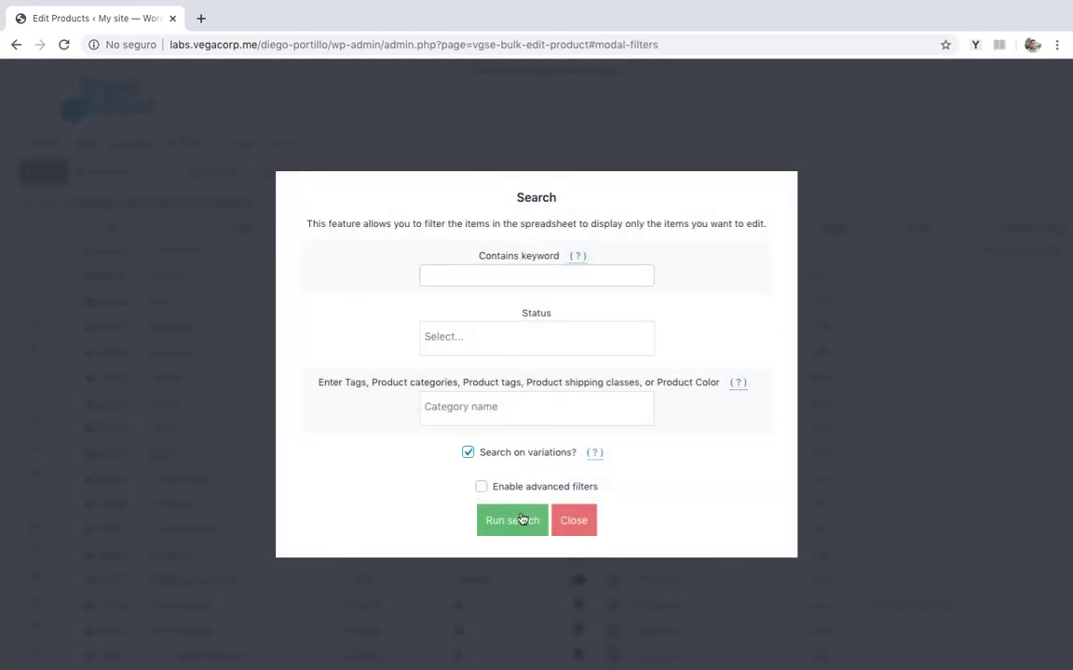
{"action": "left_click", "coordinate": [522, 518]}
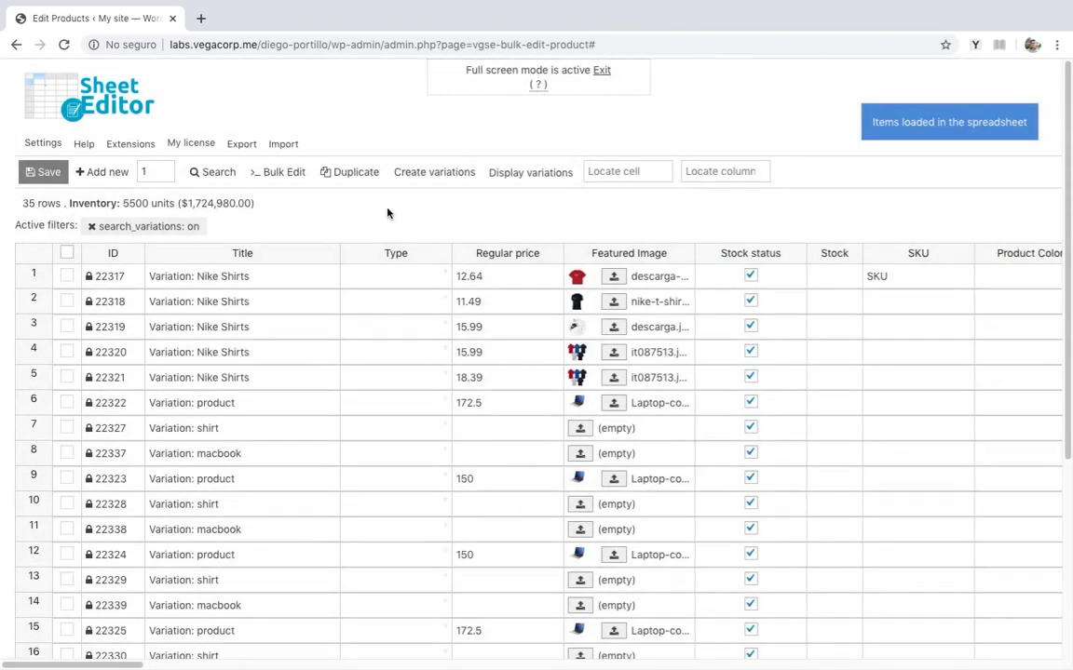
Step: Choose ID, Name, Regular price and In stock? export columns, limited to current search results
{"action": "left_click", "coordinate": [238, 146]}
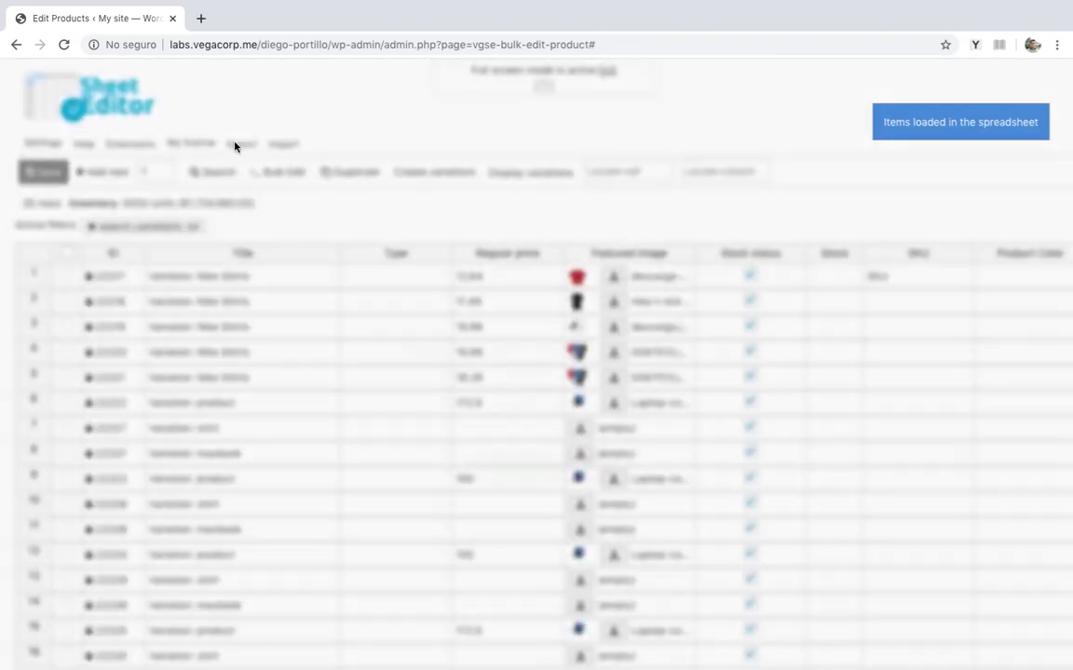
{"action": "left_click", "coordinate": [508, 323]}
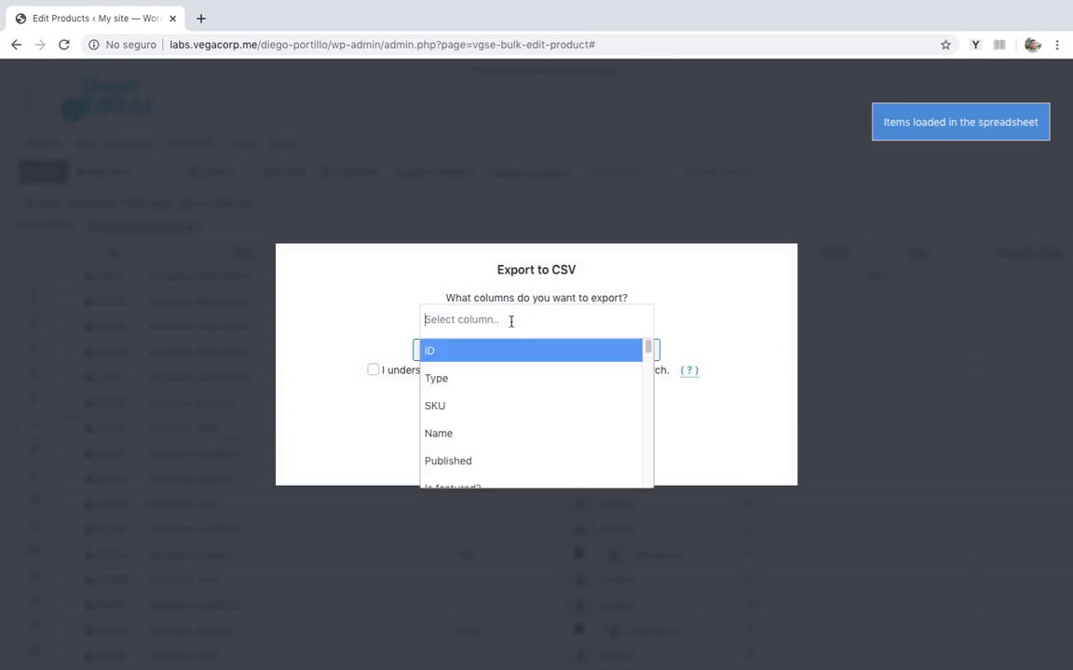
{"action": "left_click", "coordinate": [504, 354]}
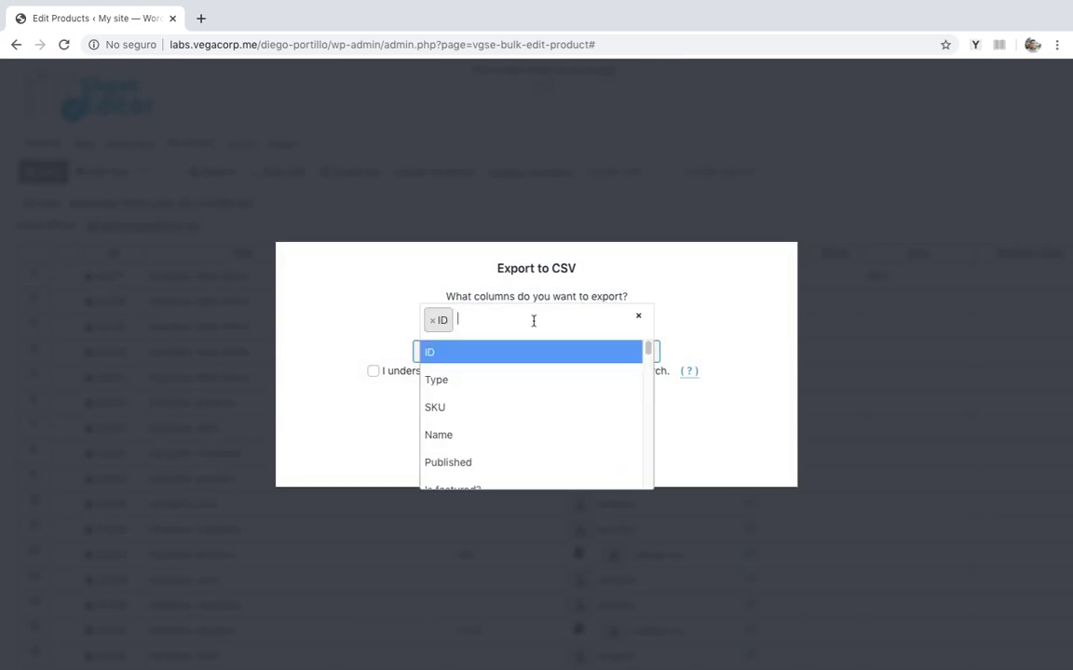
{"action": "left_click", "coordinate": [503, 435]}
{"action": "left_click", "coordinate": [524, 321]}
{"action": "type", "text": "pri"}
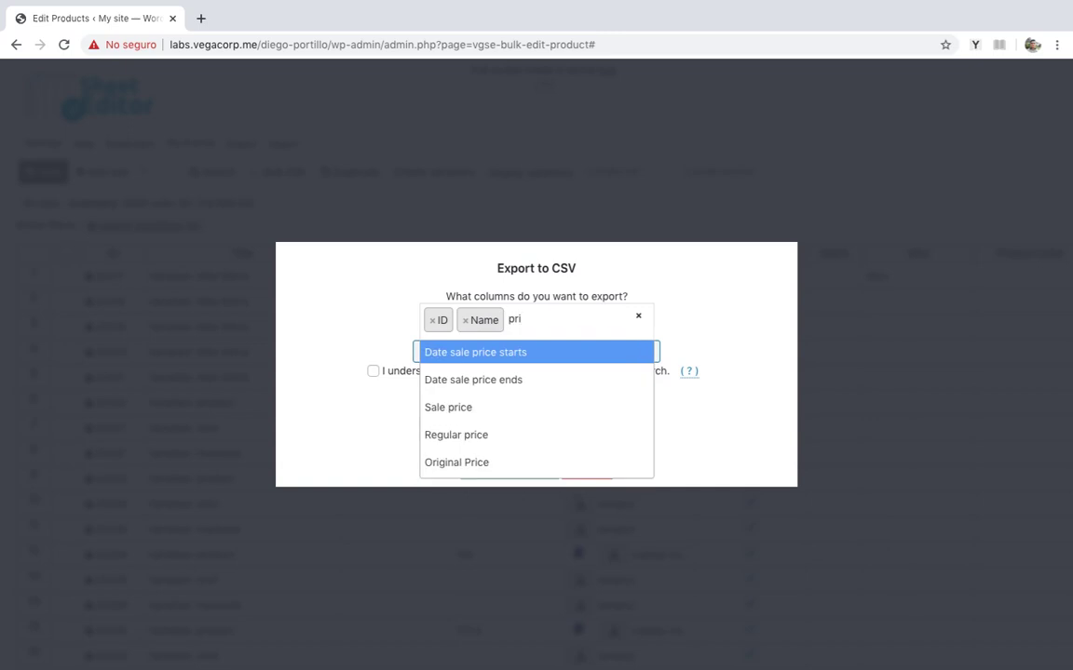
{"action": "left_click", "coordinate": [531, 437]}
{"action": "left_click", "coordinate": [617, 309]}
{"action": "type", "text": "stock s"}
{"action": "key", "text": "BackSpace"}
{"action": "key", "text": "BackSpace"}
{"action": "left_click", "coordinate": [596, 354]}
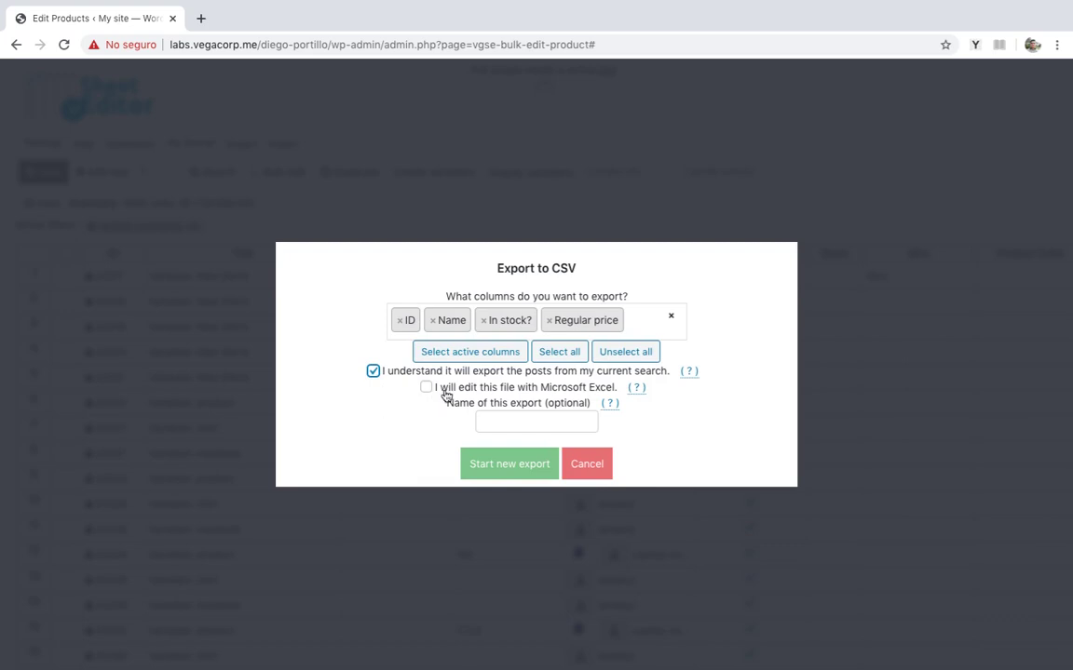
Step: Name the export Variations and start the CSV export
{"action": "left_click_drag", "start_coordinate": [619, 391], "coordinate": [438, 393]}
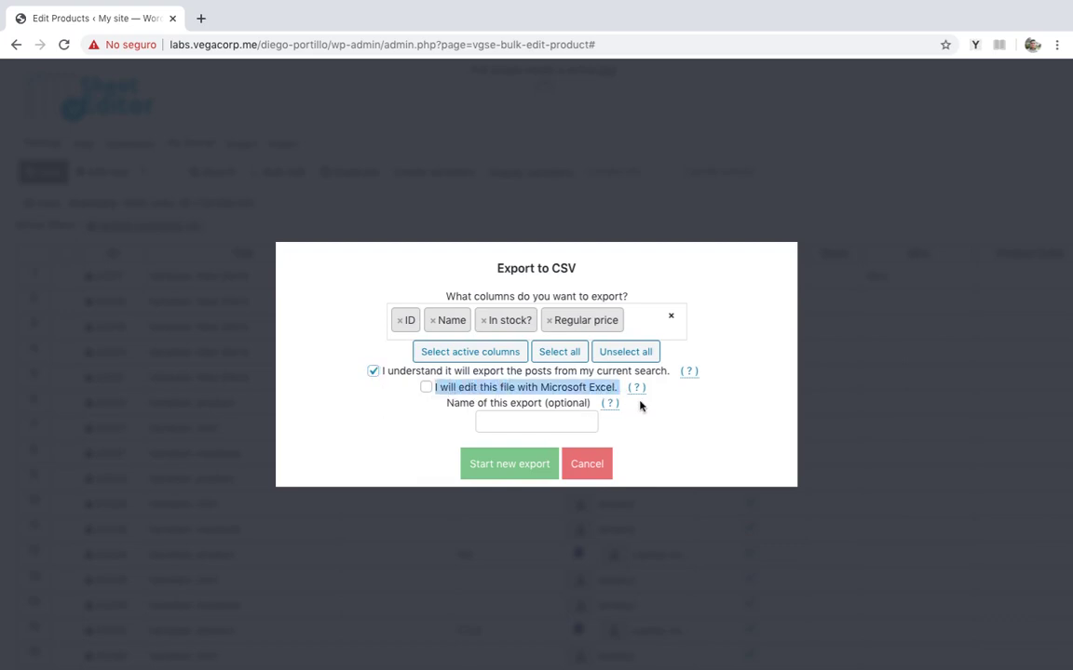
{"action": "mouse_move", "coordinate": [642, 387]}
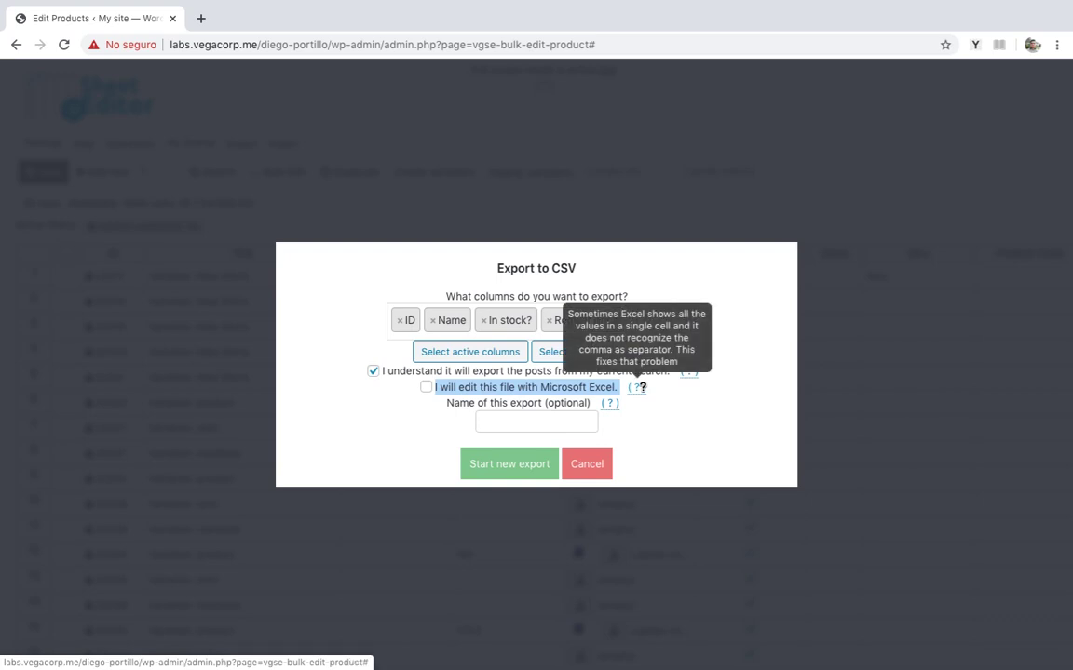
{"action": "left_click", "coordinate": [513, 420]}
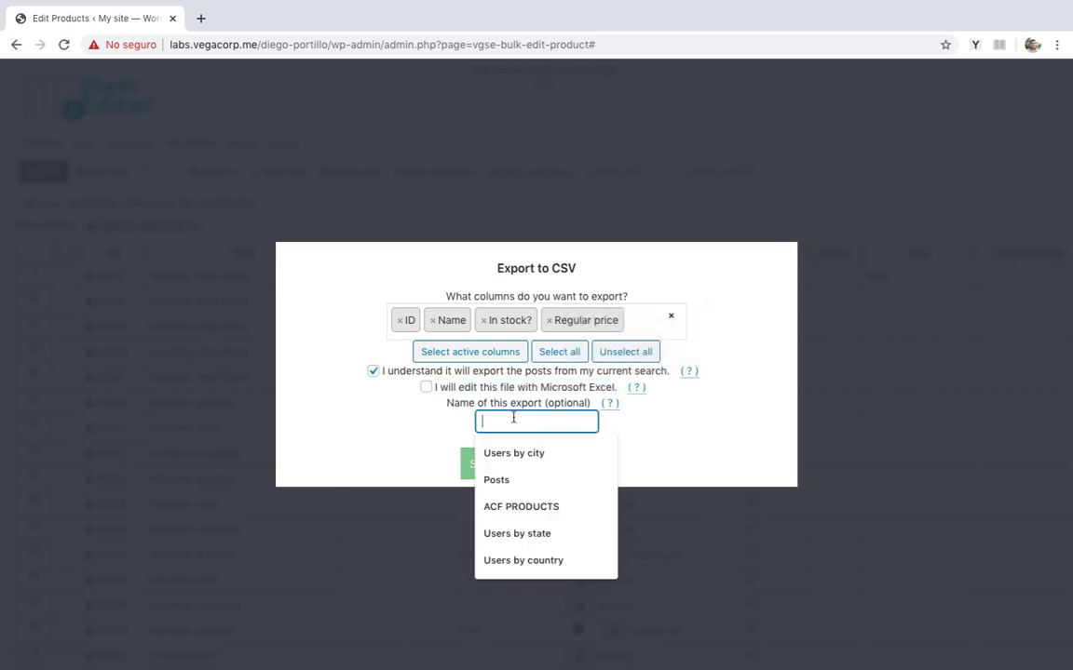
{"action": "type", "text": "Variations"}
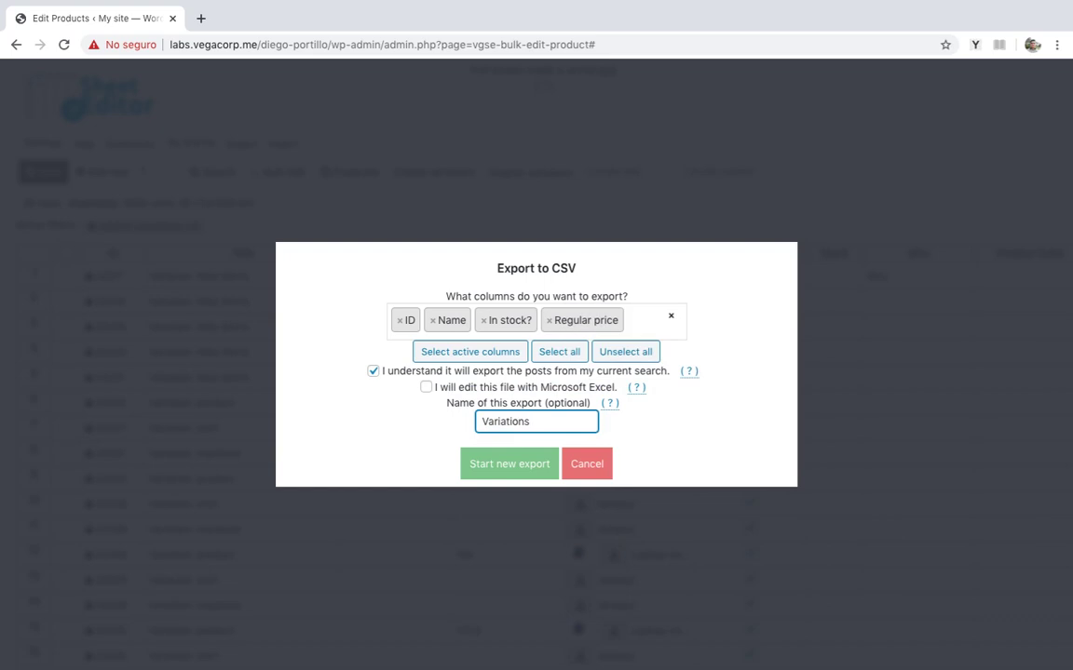
{"action": "left_click", "coordinate": [497, 465]}
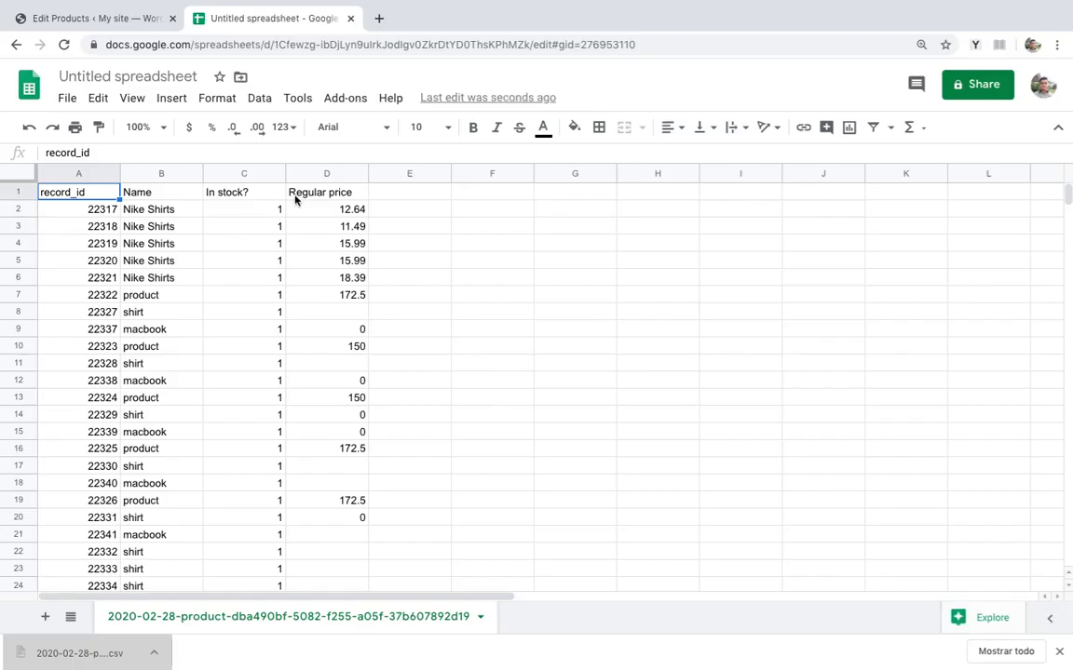
Step: Set the Nike Shirts prices in column D to 10.99
{"action": "left_click", "coordinate": [327, 208]}
{"action": "type", "text": "10.99"}
{"action": "key", "text": "Down"}
{"action": "key", "text": "Up"}
{"action": "key", "text": "shift+Down"}
{"action": "key", "text": "shift+Down"}
{"action": "key", "text": "shift+Down"}
{"action": "key", "text": "shift+Down"}
{"action": "key", "text": "ctrl+d"}
Step: Fill 200 from row 7 through D12, 450 through D18, and clear D20
{"action": "left_click", "coordinate": [326, 294]}
{"action": "type", "text": "200"}
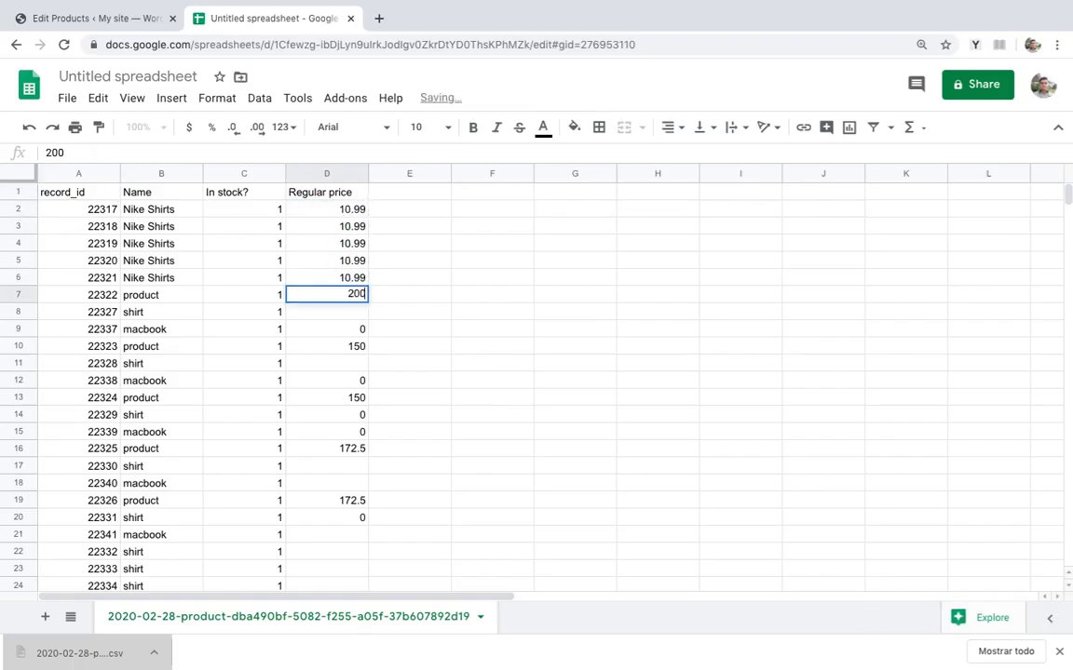
{"action": "left_click_drag", "start_coordinate": [368, 303], "coordinate": [359, 483]}
{"action": "left_click", "coordinate": [359, 397]}
{"action": "type", "text": "450"}
{"action": "key", "text": "Return"}
{"action": "key", "text": "Return"}
{"action": "key", "text": "ctrl+d"}
{"action": "left_click", "coordinate": [328, 512]}
{"action": "key", "text": "Delete"}
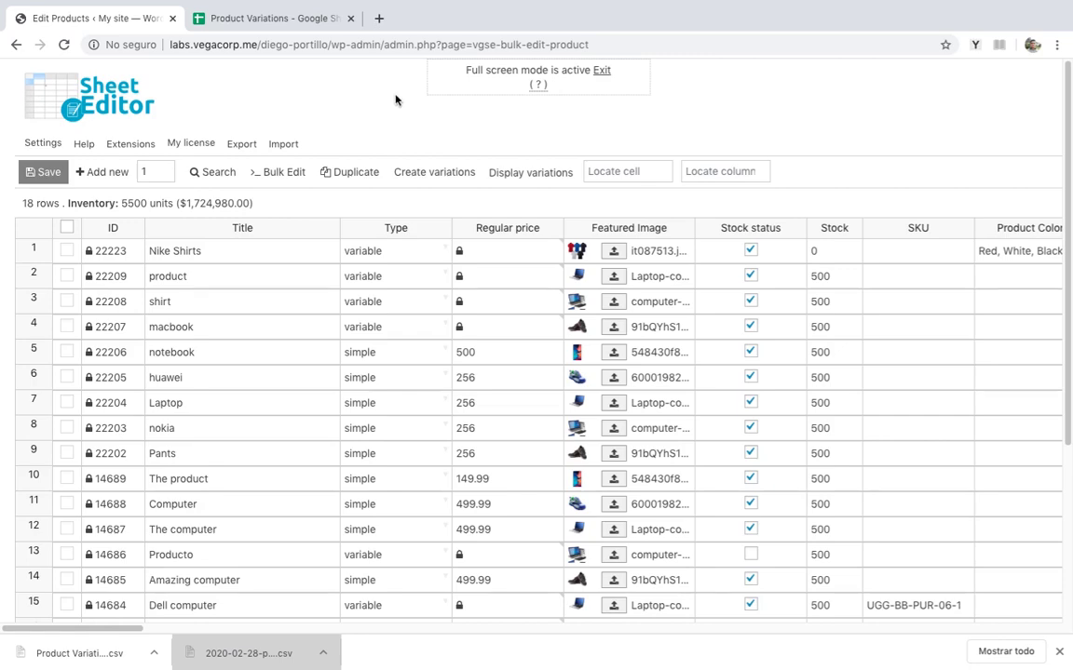
Step: Start a CSV import from this computer using the downloaded price file
{"action": "left_click", "coordinate": [290, 145]}
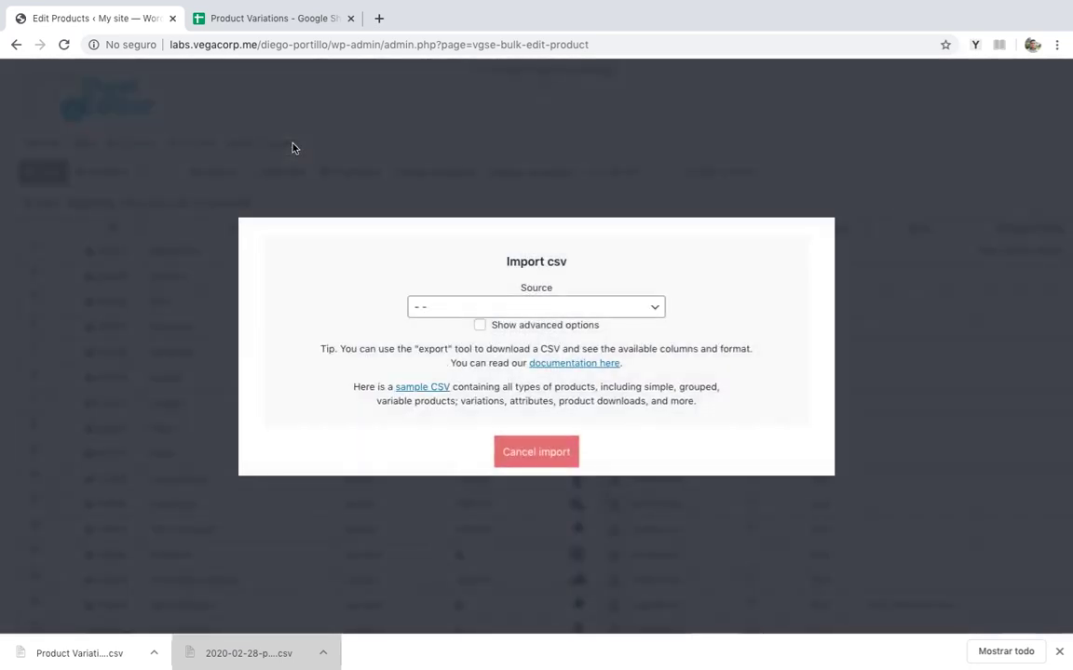
{"action": "left_click", "coordinate": [484, 308]}
{"action": "left_click", "coordinate": [486, 316]}
{"action": "left_click_drag", "start_coordinate": [79, 652], "coordinate": [450, 310]}
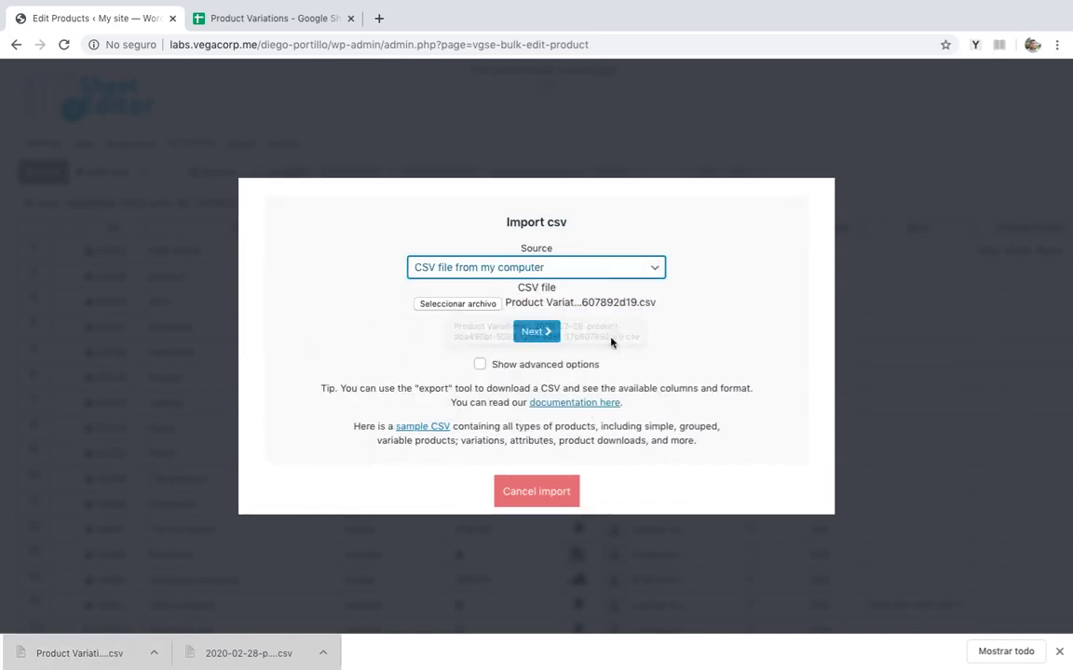
{"action": "left_click", "coordinate": [542, 332]}
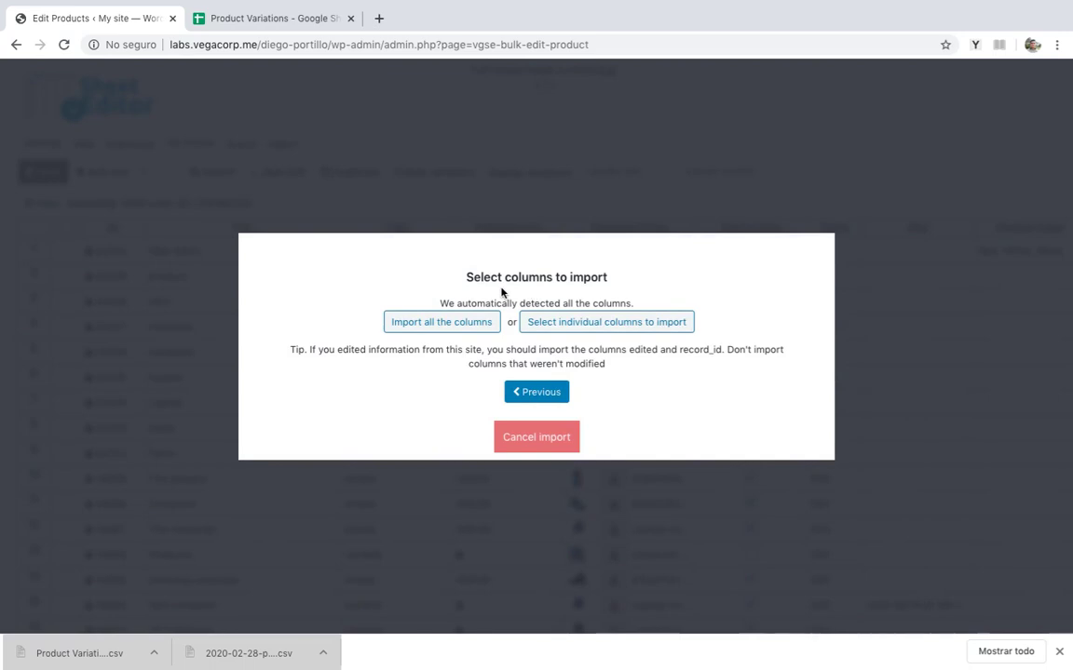
Step: Import all columns, updating existing items matched by record_id to product ID, and start
{"action": "left_click", "coordinate": [460, 323]}
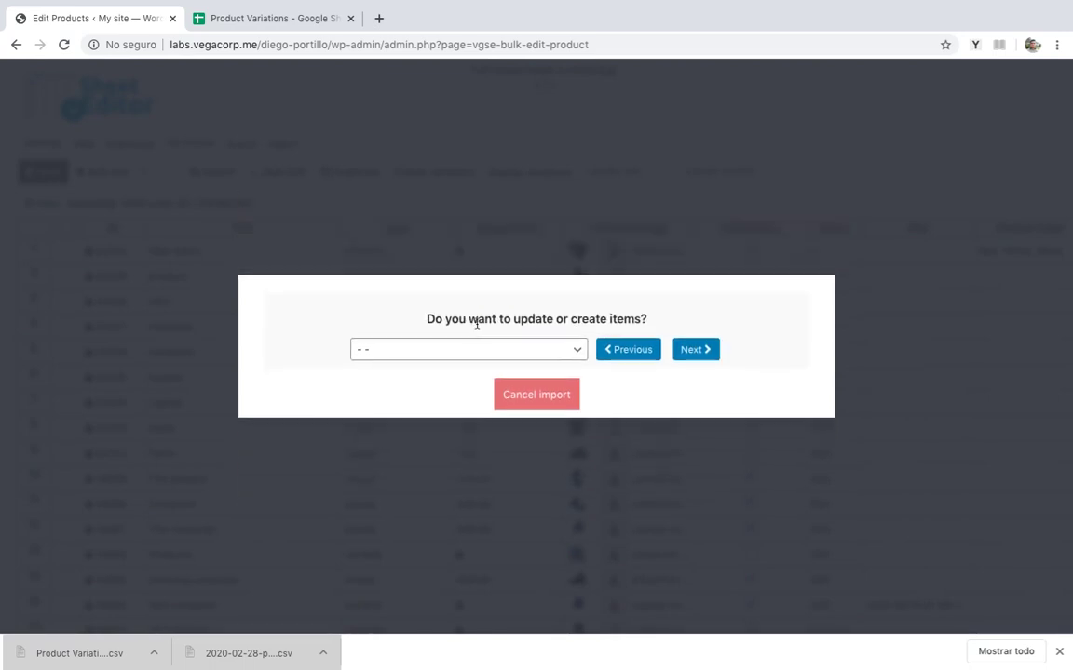
{"action": "left_click", "coordinate": [477, 352]}
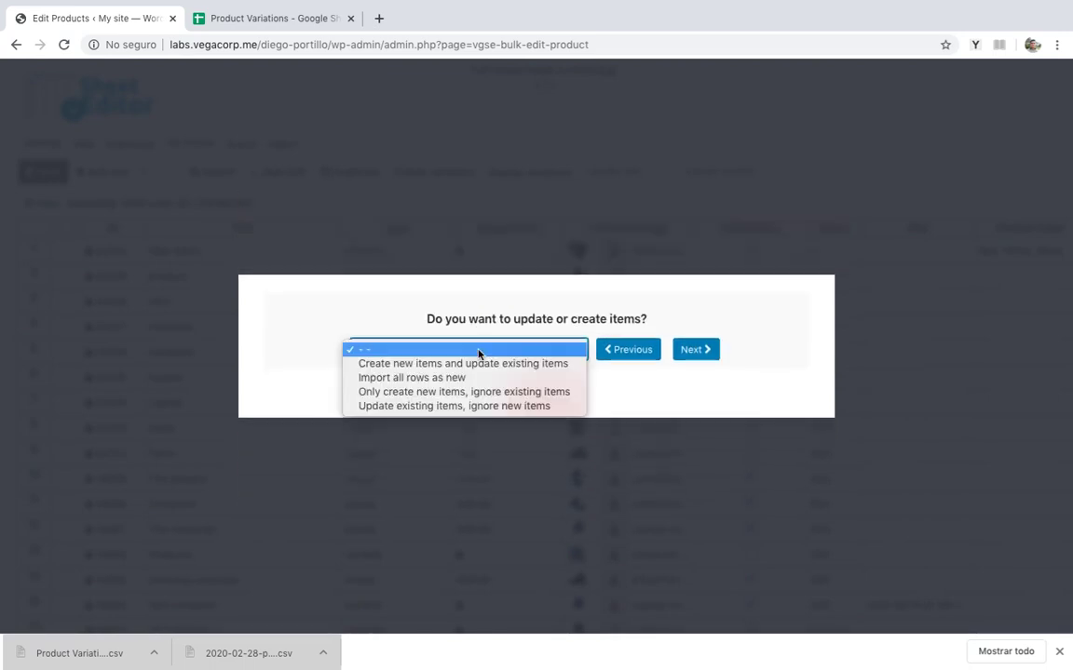
{"action": "left_click", "coordinate": [471, 406]}
{"action": "left_click", "coordinate": [466, 403]}
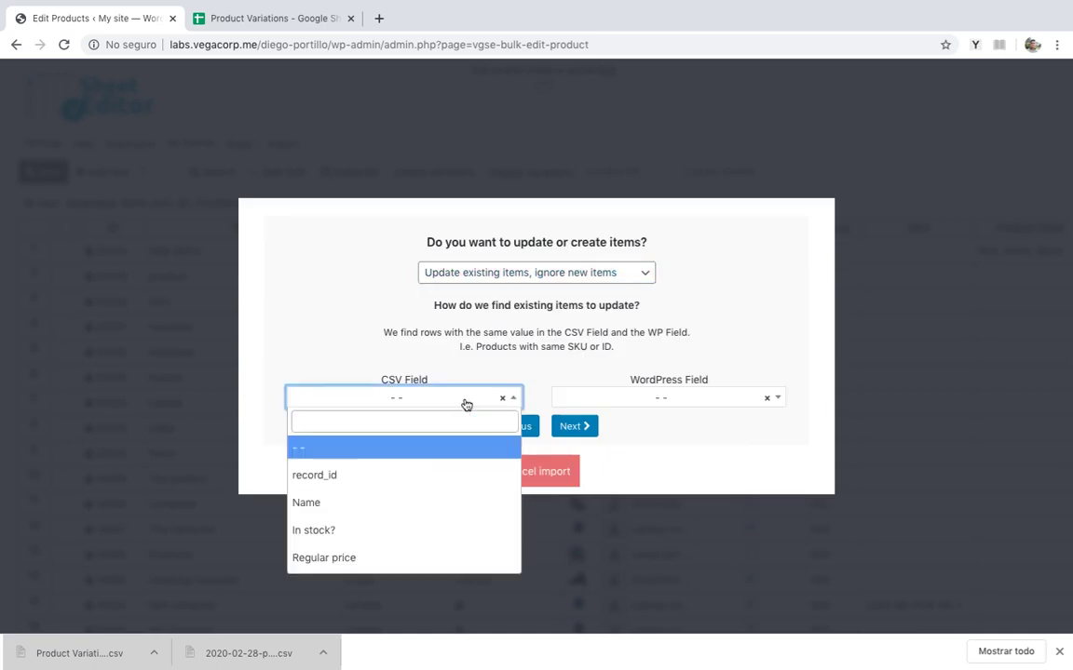
{"action": "left_click", "coordinate": [412, 477]}
{"action": "left_click", "coordinate": [690, 402]}
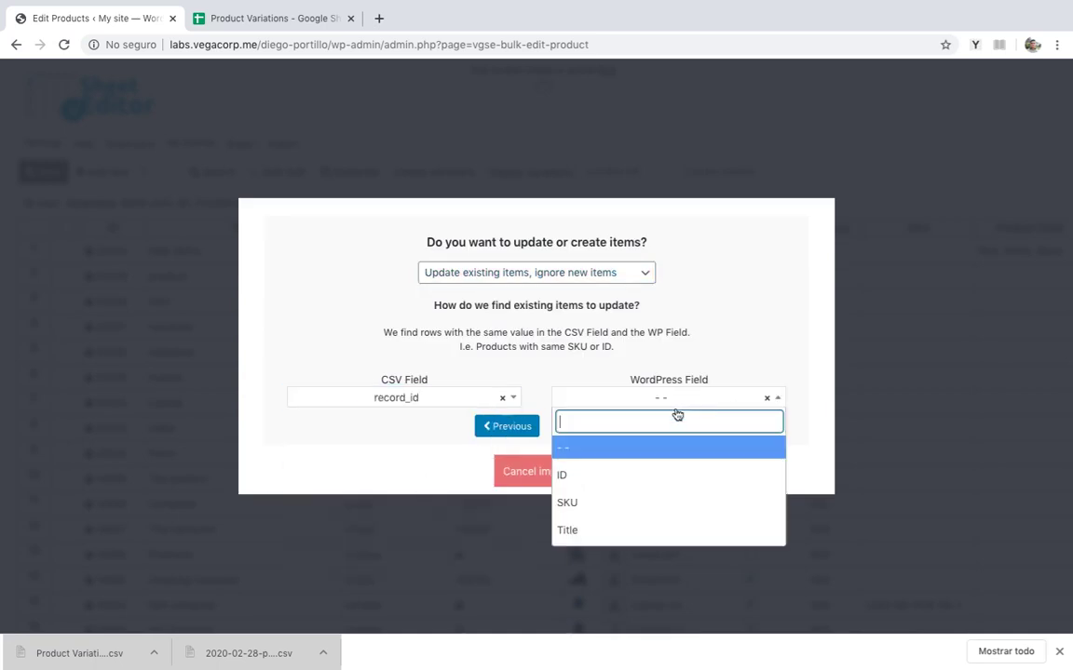
{"action": "left_click", "coordinate": [649, 477]}
{"action": "left_click", "coordinate": [573, 426]}
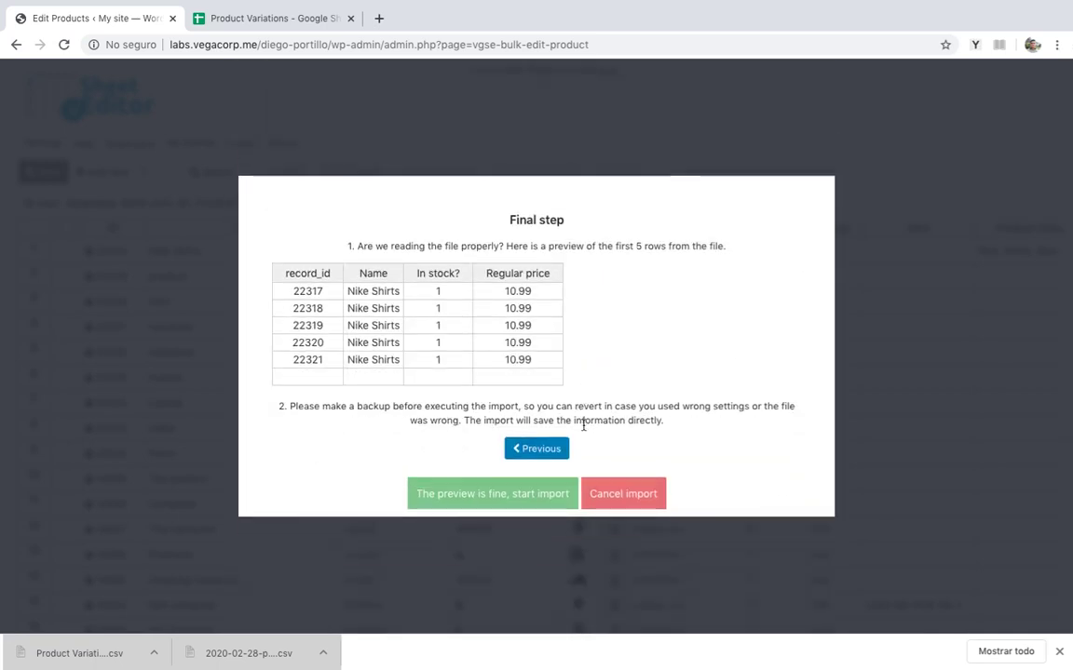
{"action": "left_click", "coordinate": [518, 497]}
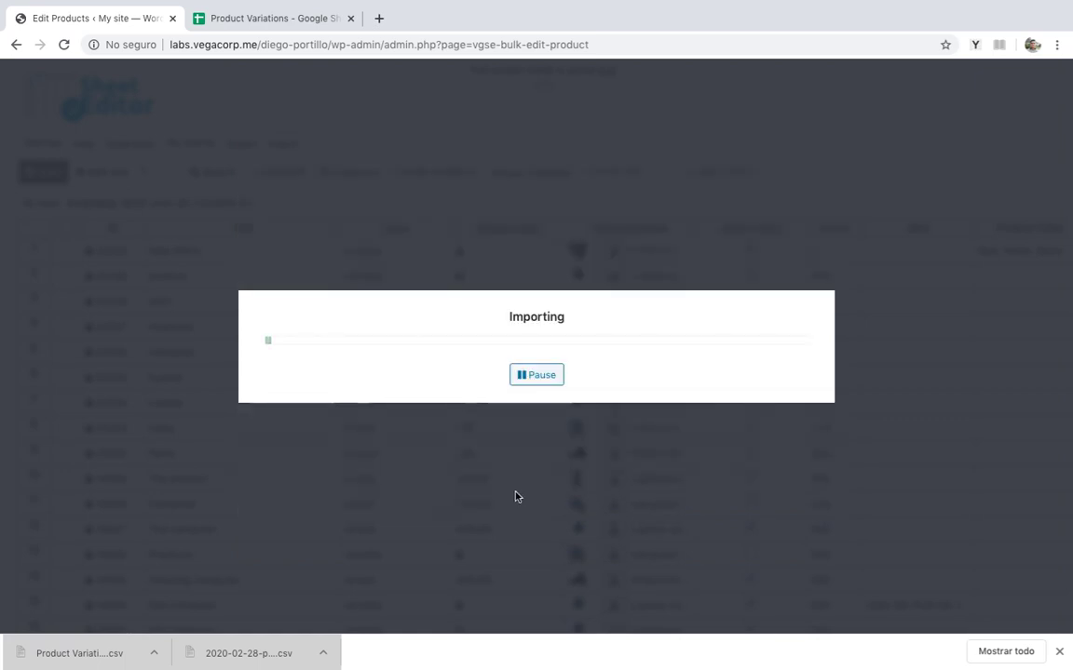